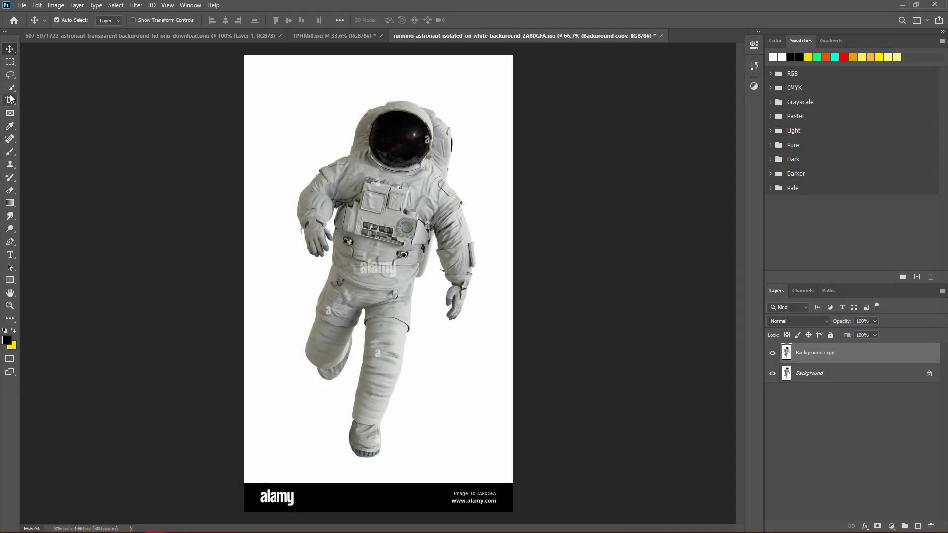
Step: Quick-select the astronaut's chest, torso and right arm
{"action": "left_click", "coordinate": [10, 88]}
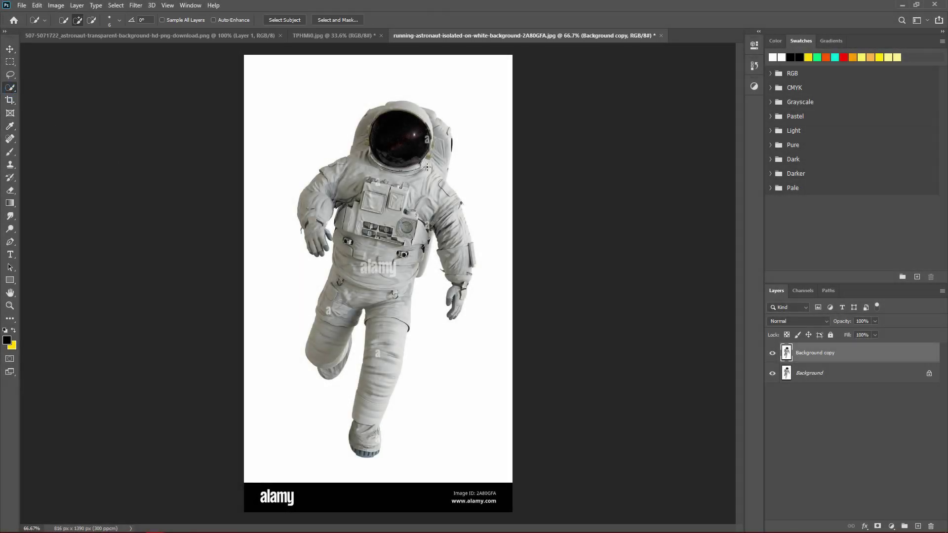
{"action": "left_click_drag", "start_coordinate": [376, 243], "coordinate": [396, 176]}
{"action": "right_click", "coordinate": [395, 167]}
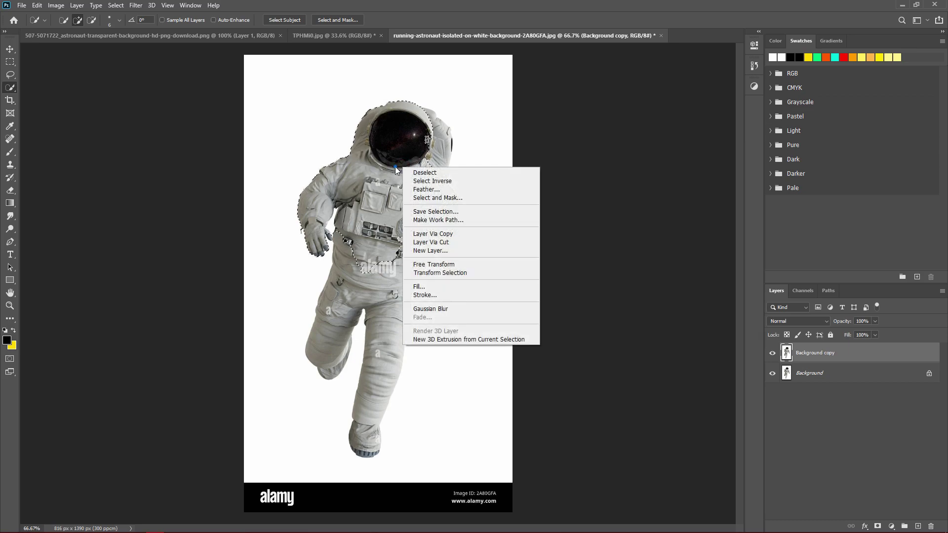
{"action": "key", "text": "Escape"}
{"action": "right_click", "coordinate": [393, 166], "text": "alt"}
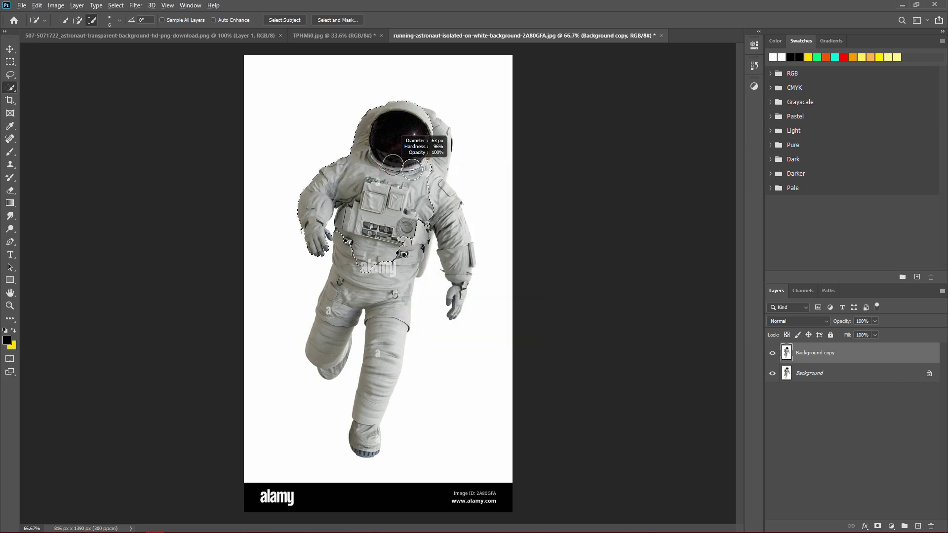
{"action": "left_click_drag", "start_coordinate": [417, 165], "coordinate": [444, 226]}
Step: Extend the selection to the forearm, glove, shoulder, waist and upper left leg
{"action": "right_click", "coordinate": [443, 218], "text": "alt"}
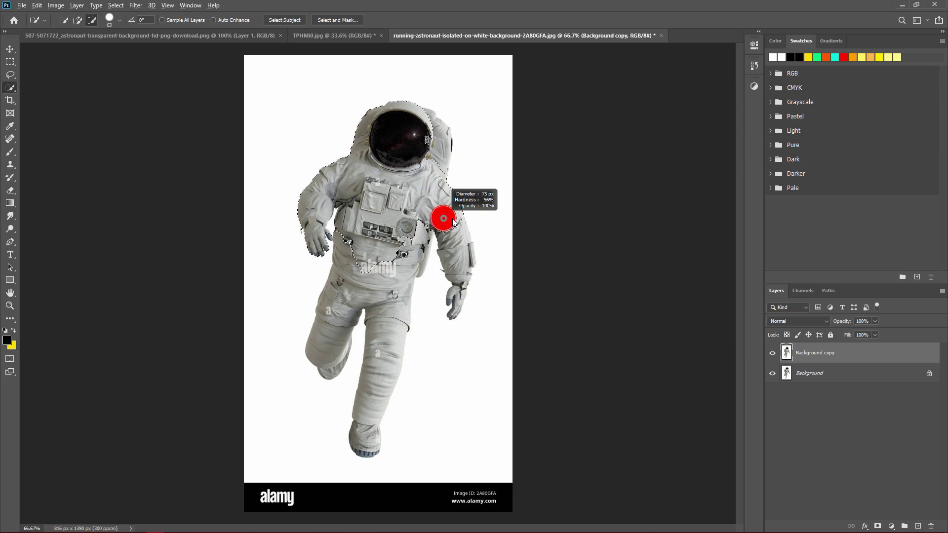
{"action": "left_click_drag", "start_coordinate": [444, 228], "coordinate": [455, 259]}
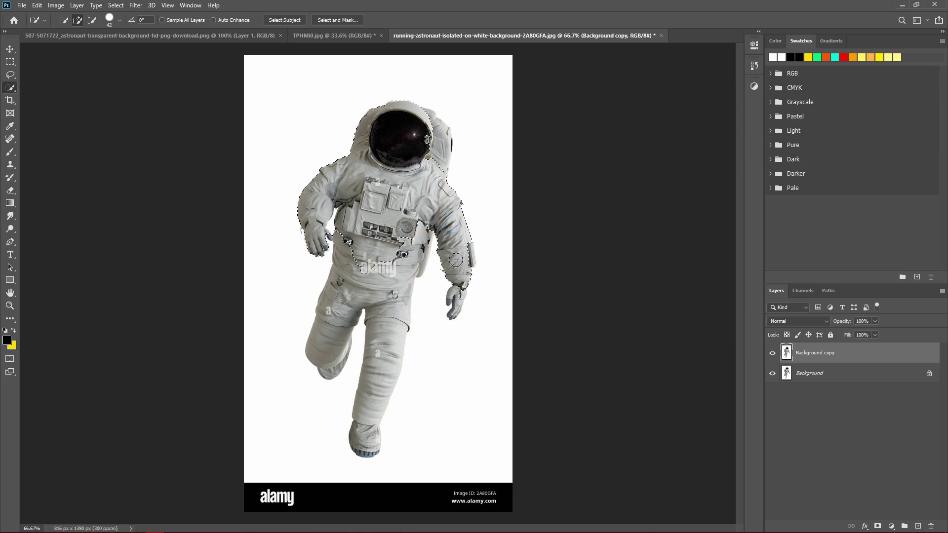
{"action": "left_click_drag", "start_coordinate": [443, 194], "coordinate": [435, 149]}
{"action": "left_click_drag", "start_coordinate": [365, 254], "coordinate": [339, 316]}
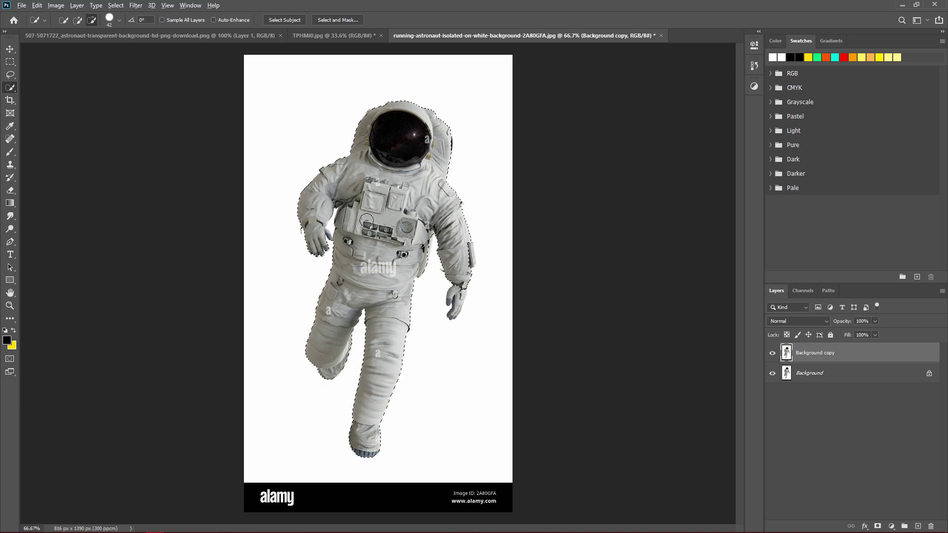
Step: Shrink the Quick Selection brush and add the right glove to the selection
{"action": "scroll", "coordinate": [350, 218], "scroll_direction": "up", "scroll_amount": 3}
{"action": "scroll", "coordinate": [350, 218], "scroll_direction": "up", "scroll_amount": 3}
{"action": "scroll", "coordinate": [397, 232], "scroll_direction": "down", "scroll_amount": 2}
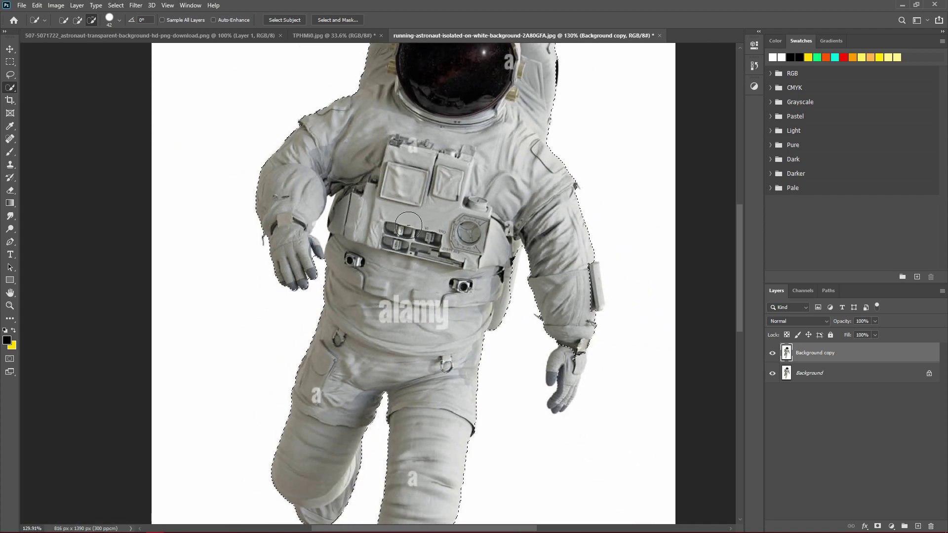
{"action": "left_click_drag", "start_coordinate": [397, 232], "coordinate": [360, 232]}
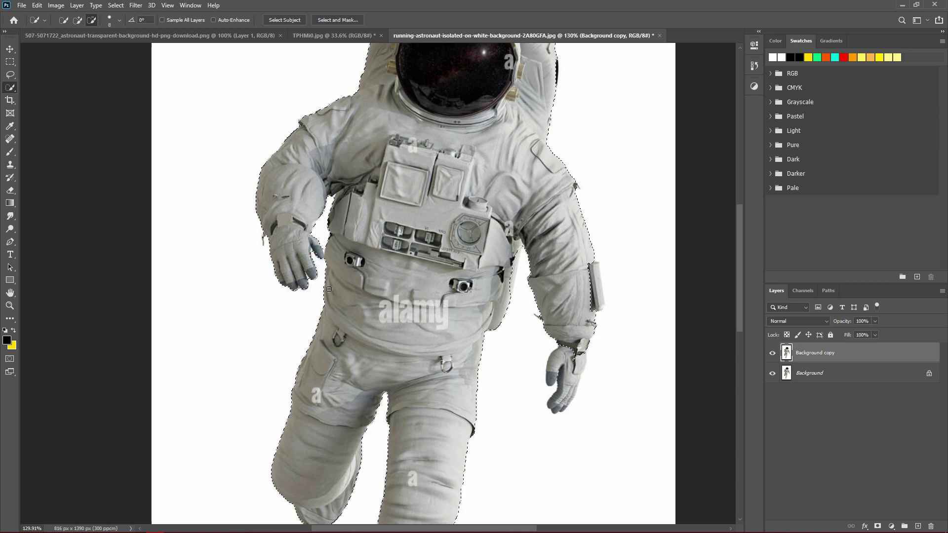
{"action": "scroll", "coordinate": [482, 143], "scroll_direction": "down", "scroll_amount": 3}
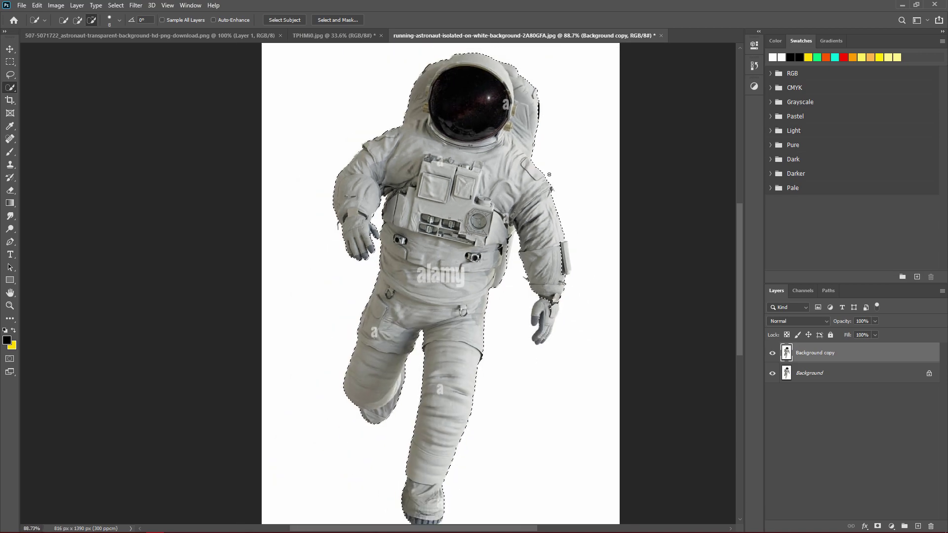
{"action": "scroll", "coordinate": [482, 143], "scroll_direction": "up", "scroll_amount": 1}
{"action": "scroll", "coordinate": [488, 222], "scroll_direction": "up", "scroll_amount": 1}
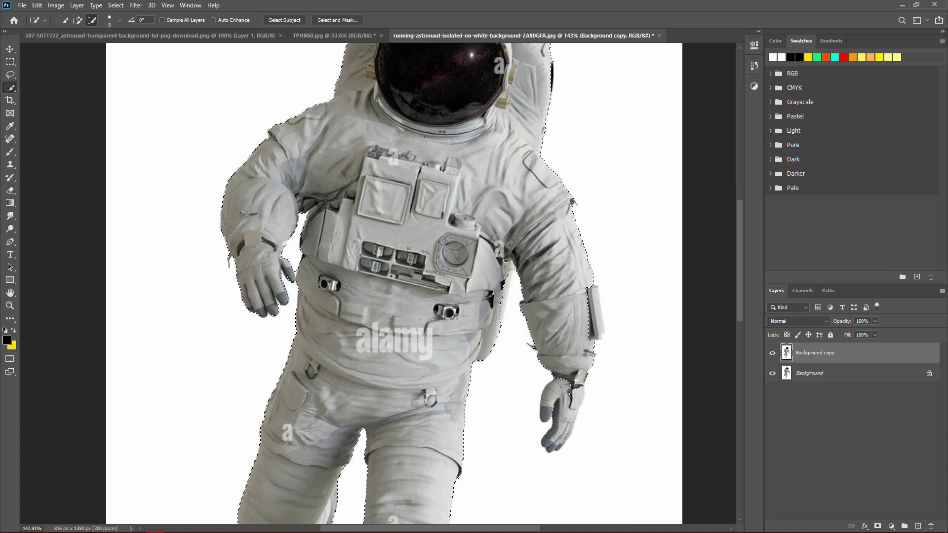
{"action": "scroll", "coordinate": [492, 295], "scroll_direction": "down", "scroll_amount": 1}
{"action": "scroll", "coordinate": [491, 295], "scroll_direction": "down", "scroll_amount": 1}
{"action": "scroll", "coordinate": [541, 341], "scroll_direction": "up", "scroll_amount": 2}
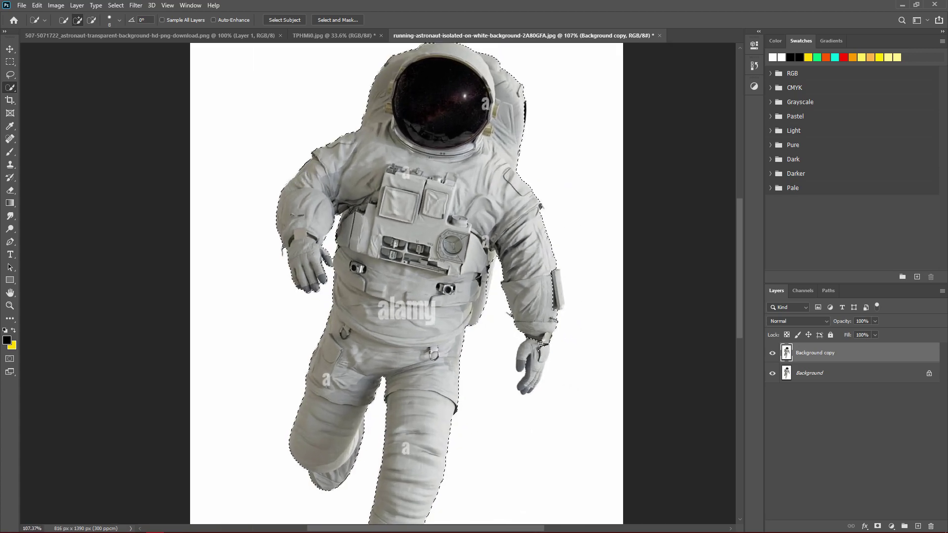
{"action": "left_click_drag", "start_coordinate": [540, 340], "coordinate": [538, 364]}
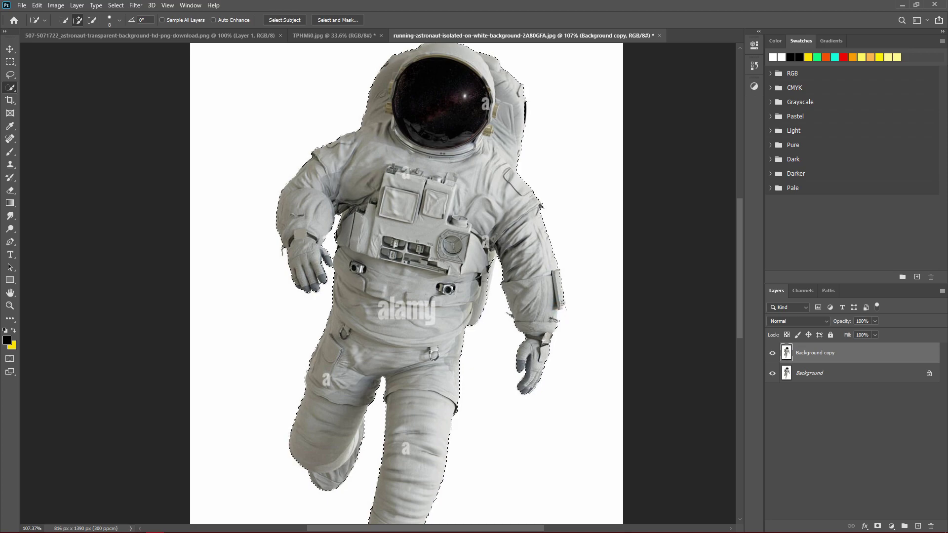
Step: Subtract the background gaps between torso and right arm and near the glove
{"action": "scroll", "coordinate": [582, 313], "scroll_direction": "up", "scroll_amount": 2}
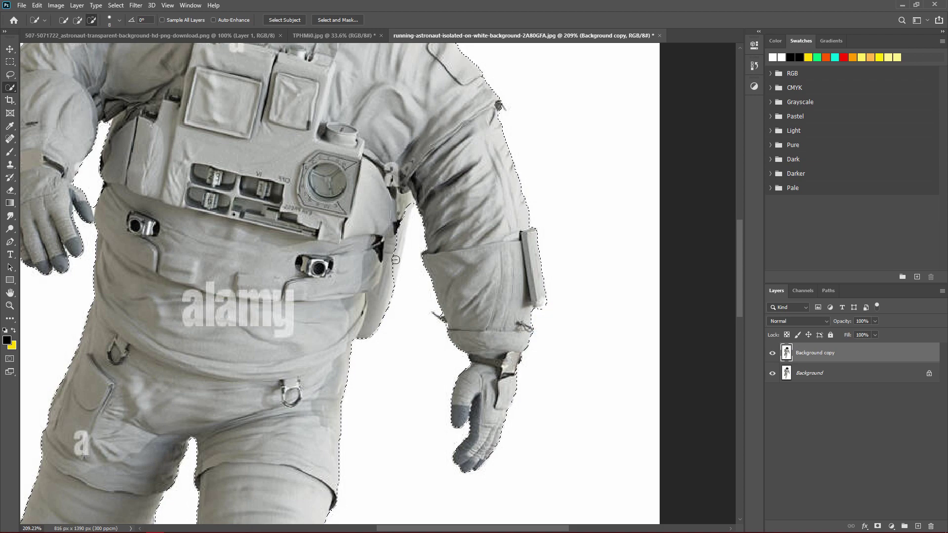
{"action": "mouse_move", "coordinate": [408, 212]}
{"action": "left_mouse_down"}
{"action": "mouse_move", "coordinate": [394, 268]}
{"action": "mouse_move", "coordinate": [409, 243]}
{"action": "left_mouse_up"}
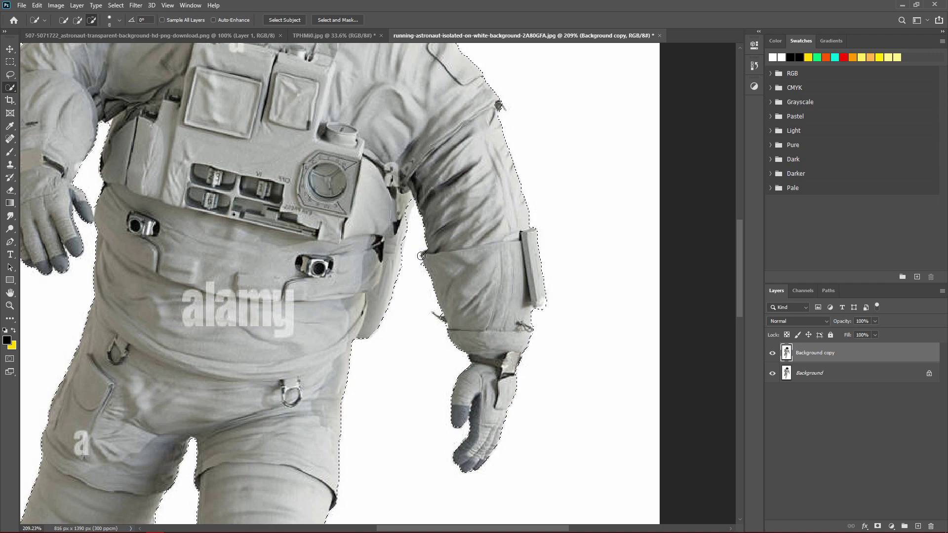
{"action": "left_click_drag", "start_coordinate": [408, 256], "coordinate": [386, 269]}
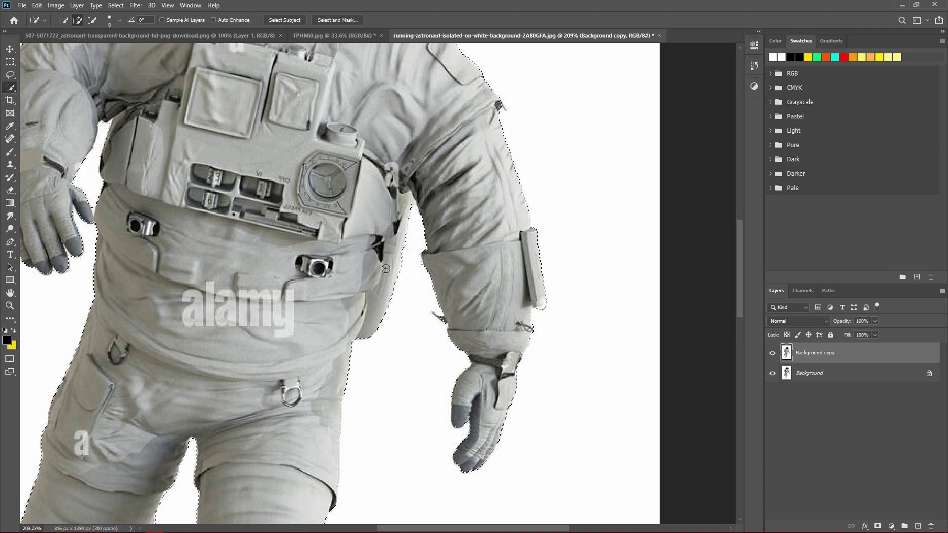
{"action": "scroll", "coordinate": [120, 210], "scroll_direction": "up", "scroll_amount": 2}
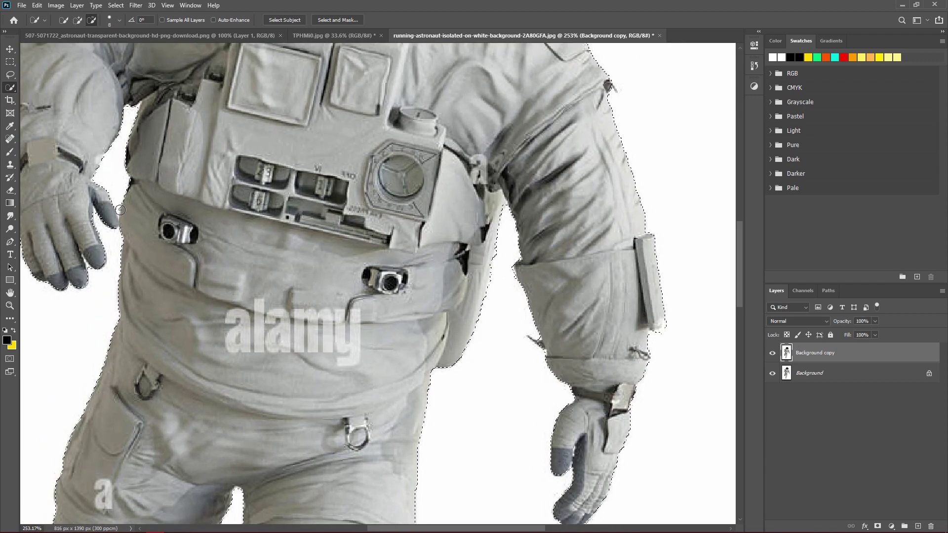
{"action": "scroll", "coordinate": [120, 209], "scroll_direction": "up", "scroll_amount": 1}
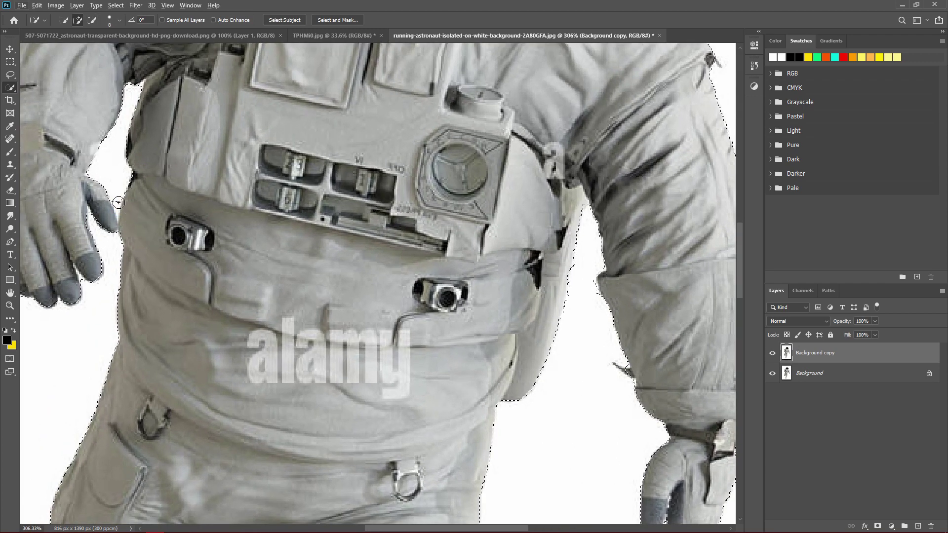
{"action": "key", "text": "alt"}
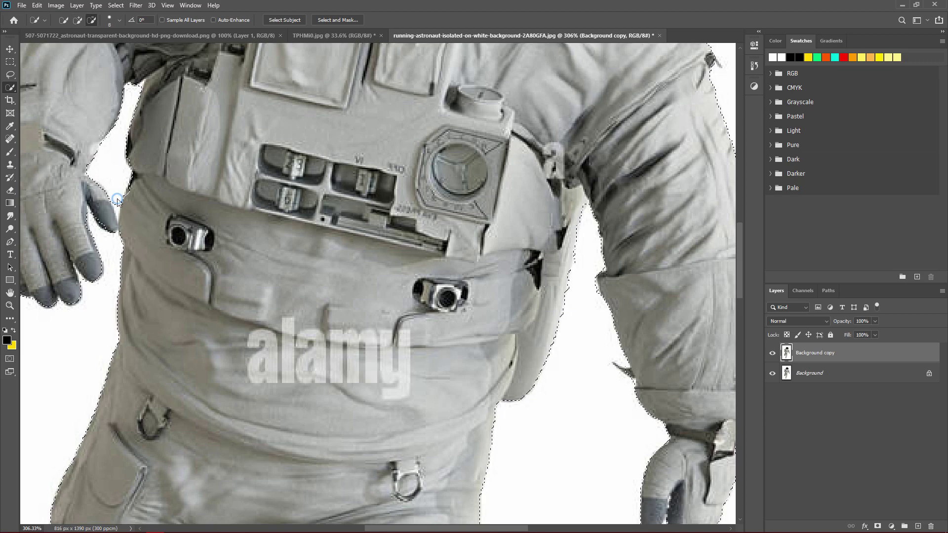
{"action": "left_click", "coordinate": [117, 200], "text": "alt"}
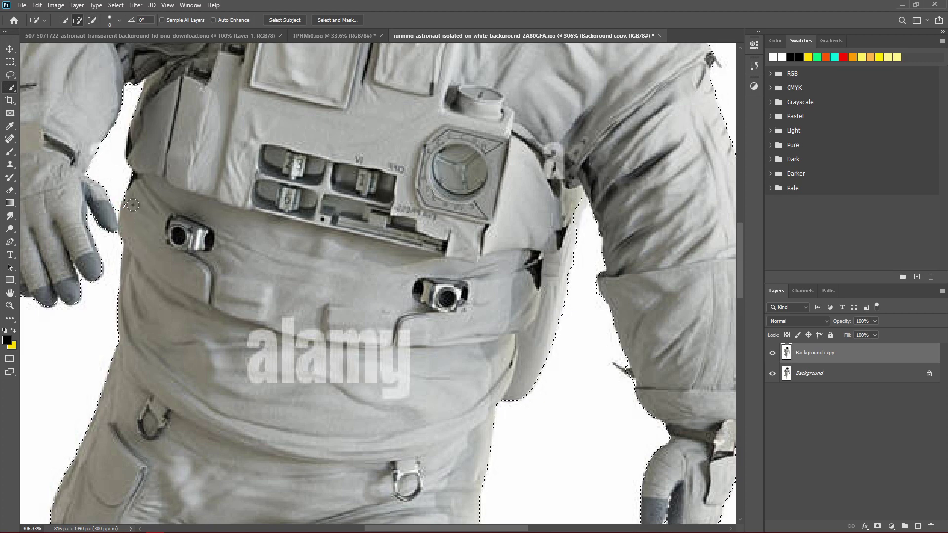
{"action": "scroll", "coordinate": [239, 197], "scroll_direction": "down", "scroll_amount": 5}
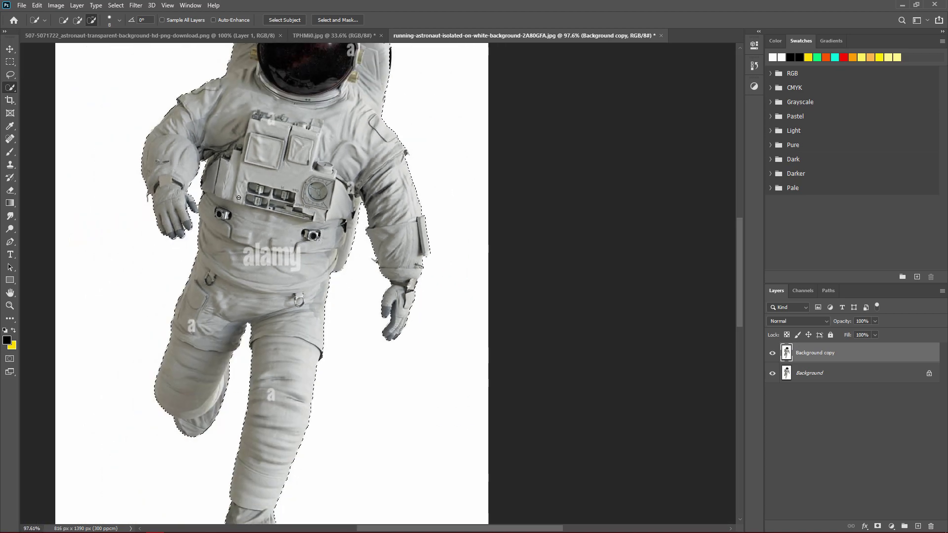
{"action": "scroll", "coordinate": [238, 197], "scroll_direction": "down", "scroll_amount": 2}
{"action": "scroll", "coordinate": [320, 119], "scroll_direction": "down", "scroll_amount": 2}
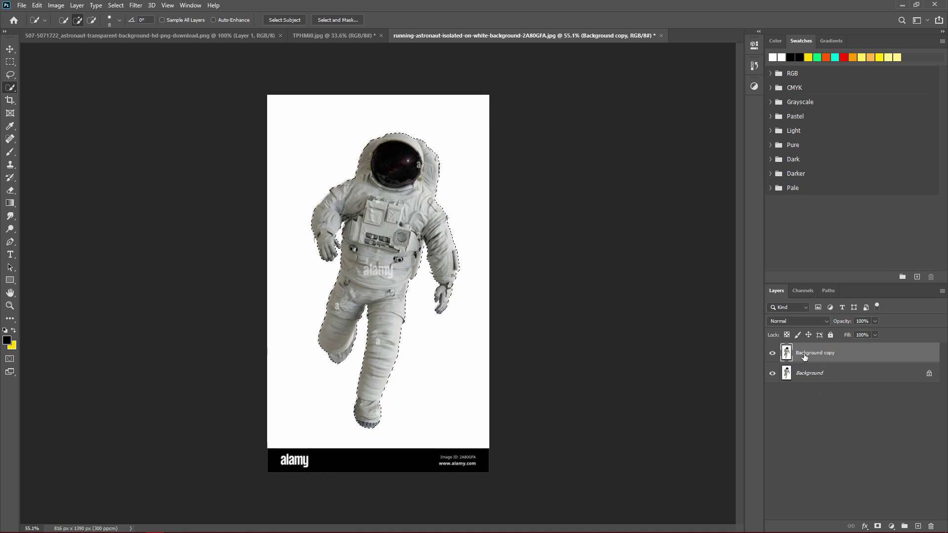
Step: Copy the astronaut onto Layer 1, hide the background layers, and drag him toward the Earth image
{"action": "key", "text": "ctrl+j"}
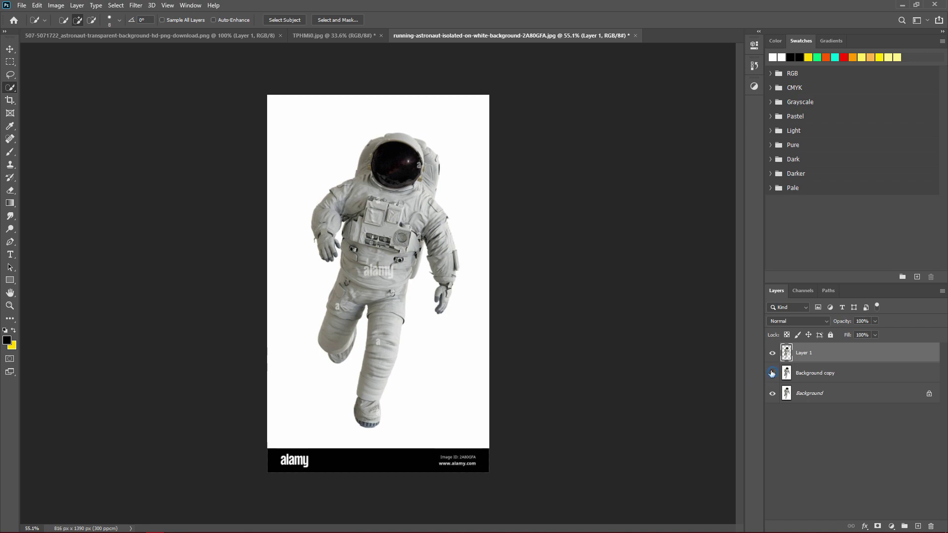
{"action": "left_click", "coordinate": [772, 393]}
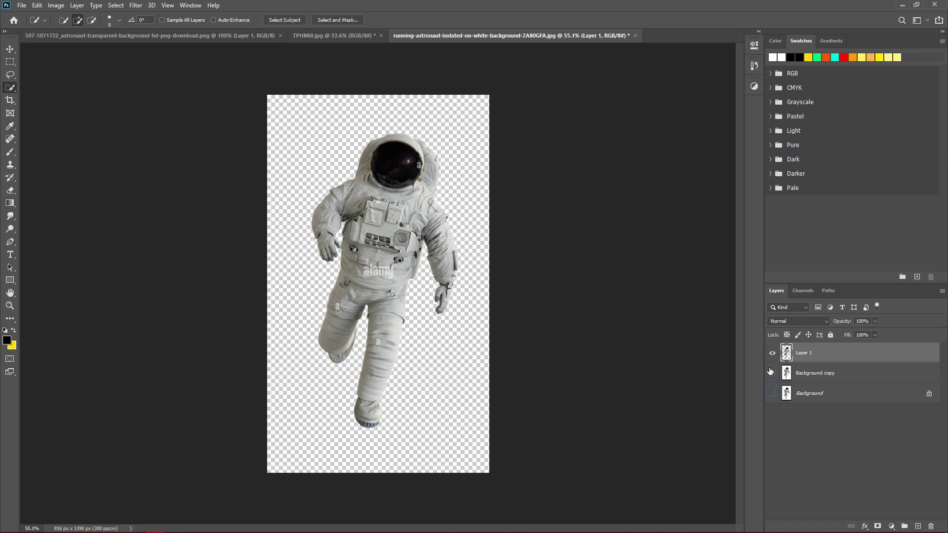
{"action": "left_click", "coordinate": [9, 49]}
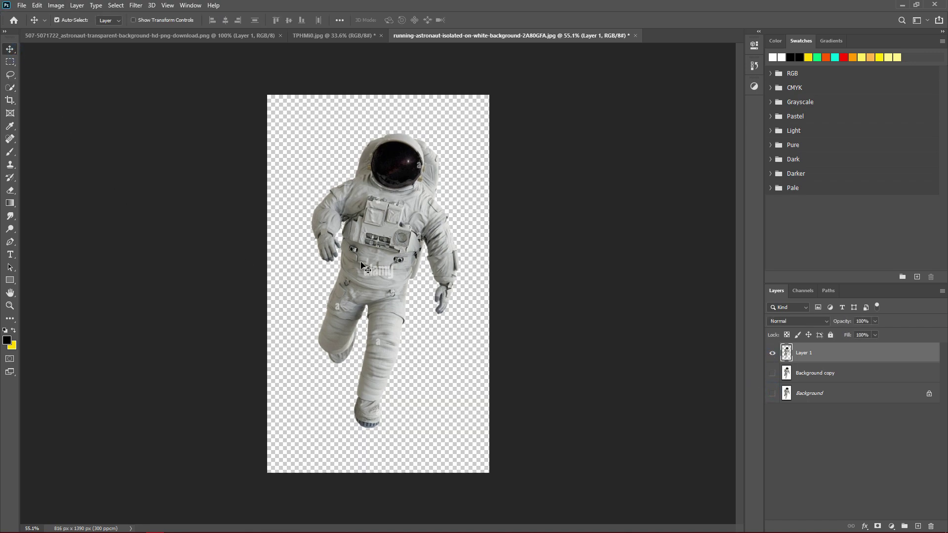
{"action": "left_click_drag", "start_coordinate": [361, 263], "coordinate": [318, 40]}
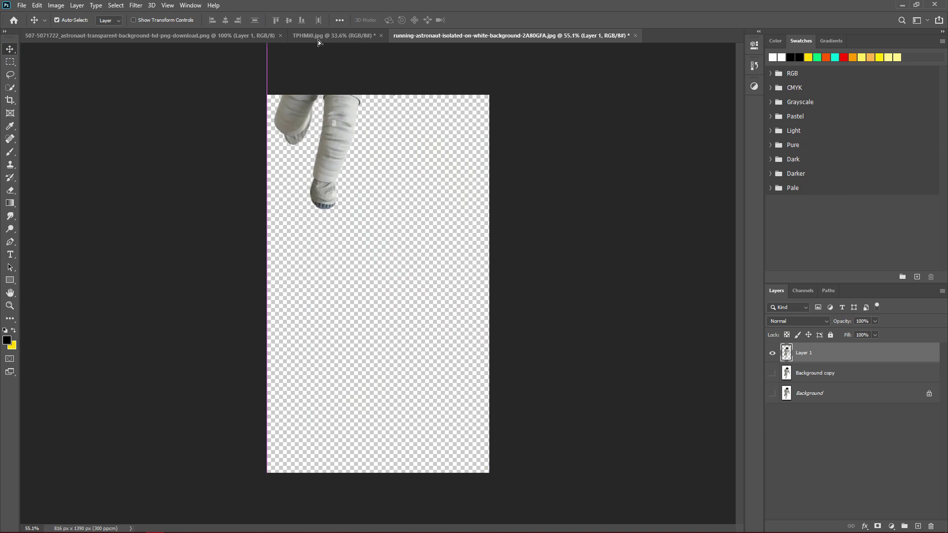
Step: Place the astronaut in TPHMi0.jpg before Earth, tilted about −8.7° and committed
{"action": "left_click_drag", "start_coordinate": [318, 40], "coordinate": [377, 286]}
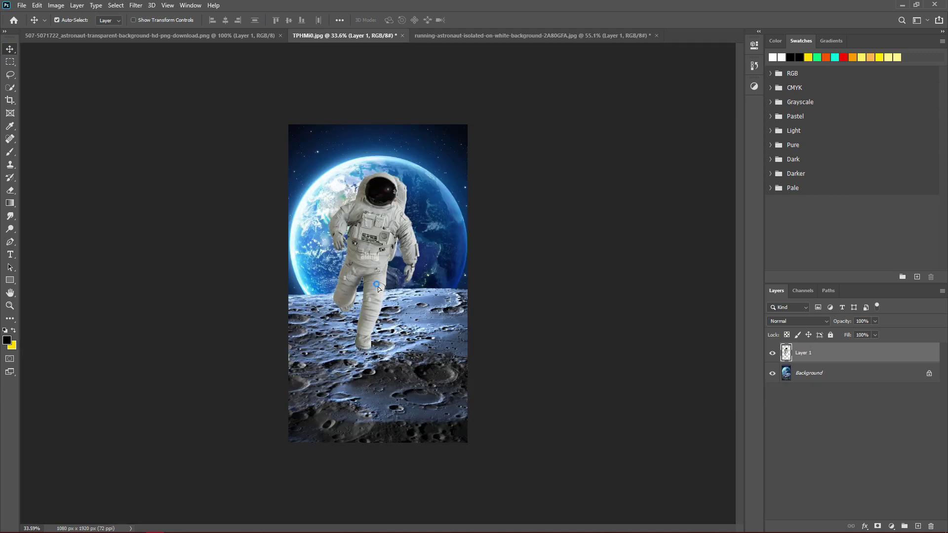
{"action": "left_click_drag", "start_coordinate": [414, 253], "coordinate": [413, 253]}
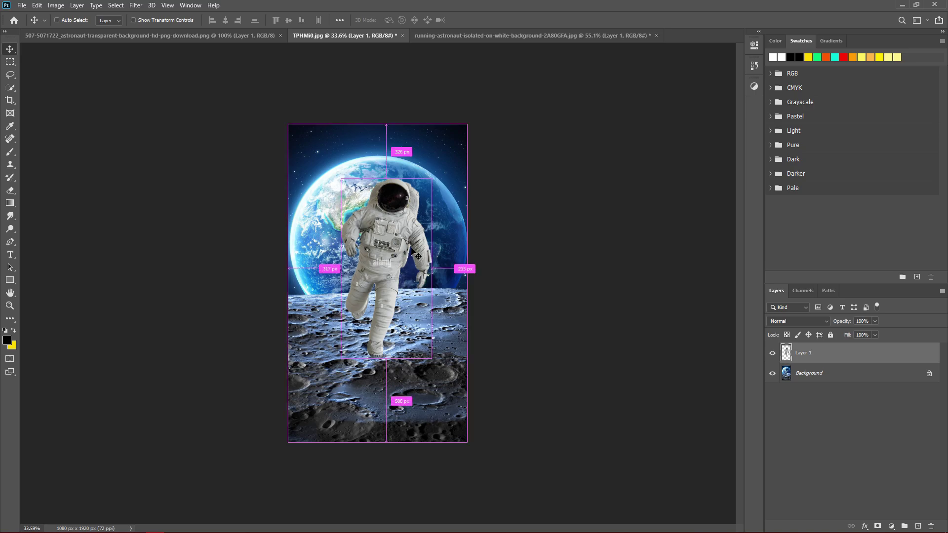
{"action": "key", "text": "ctrl+t"}
{"action": "mouse_move", "coordinate": [398, 366]}
{"action": "left_mouse_down"}
{"action": "mouse_move", "coordinate": [437, 348]}
{"action": "mouse_move", "coordinate": [407, 306]}
{"action": "mouse_move", "coordinate": [389, 310]}
{"action": "mouse_move", "coordinate": [432, 340]}
{"action": "mouse_move", "coordinate": [413, 323]}
{"action": "left_mouse_up"}
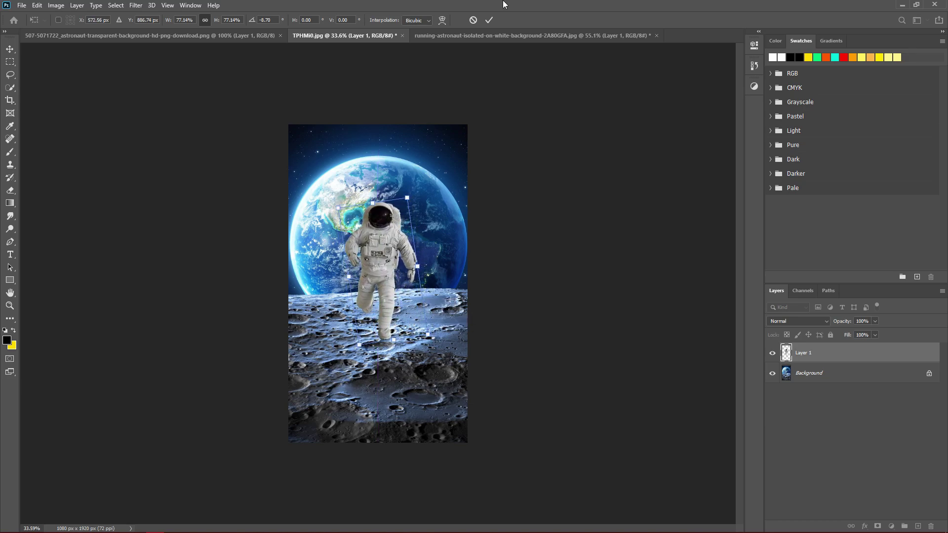
{"action": "left_click", "coordinate": [486, 20]}
{"action": "scroll", "coordinate": [366, 321], "scroll_direction": "up", "scroll_amount": 2}
{"action": "scroll", "coordinate": [366, 320], "scroll_direction": "up", "scroll_amount": 2}
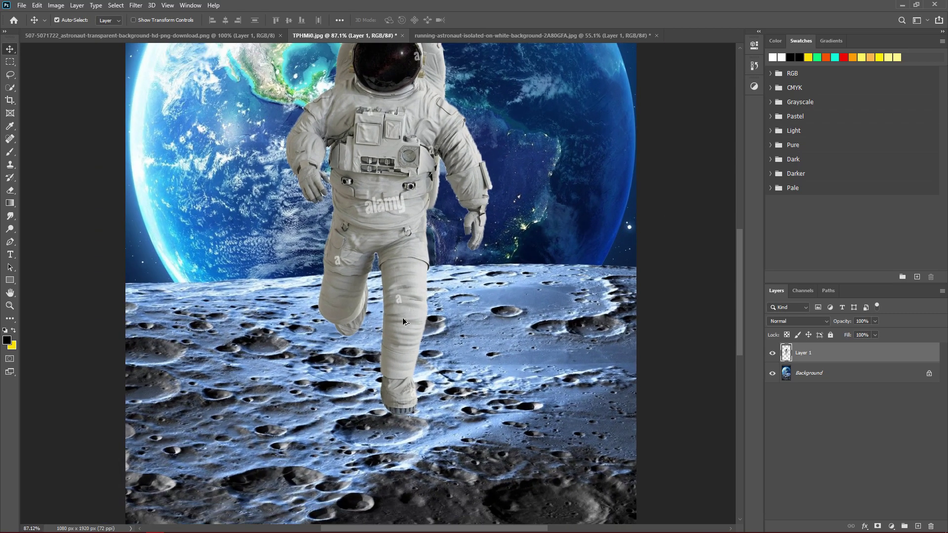
{"action": "scroll", "coordinate": [402, 321], "scroll_direction": "down", "scroll_amount": 4}
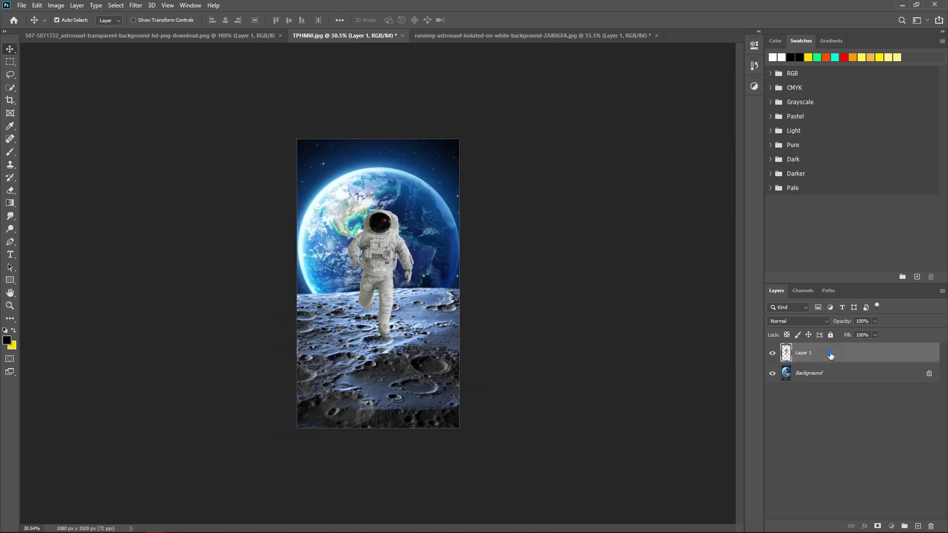
Step: Duplicate the astronaut layer, move the copy down and rotate it 180°
{"action": "left_click_drag", "start_coordinate": [830, 355], "coordinate": [918, 526]}
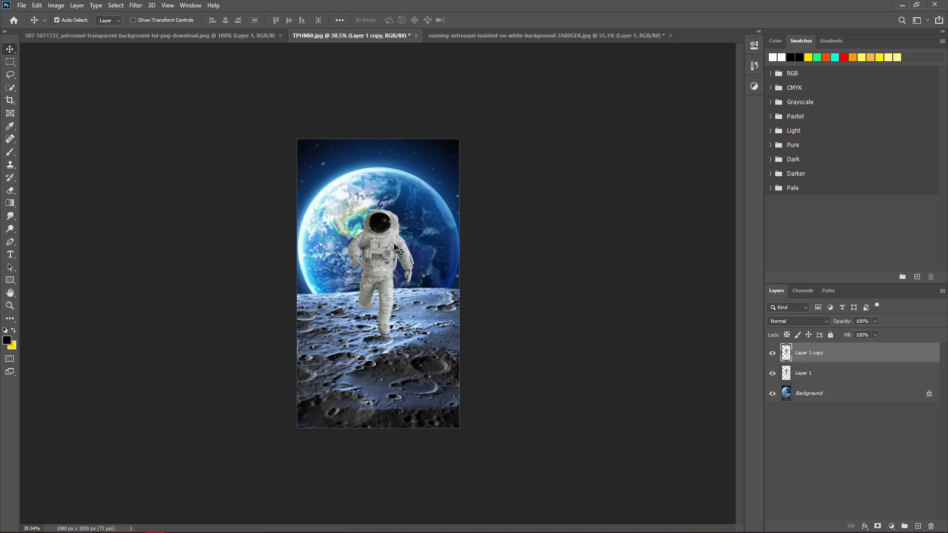
{"action": "left_click_drag", "start_coordinate": [396, 250], "coordinate": [387, 306]}
{"action": "key", "text": "ctrl+t"}
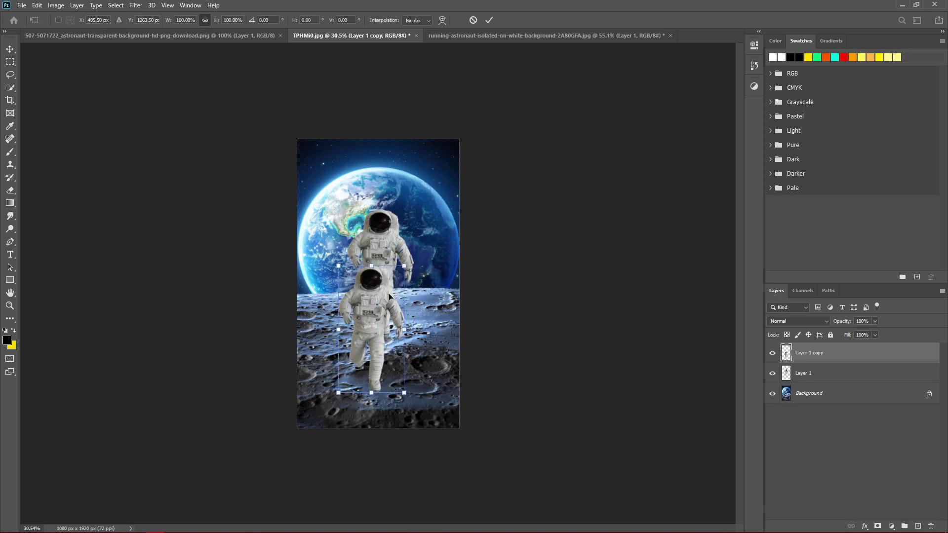
{"action": "right_click", "coordinate": [384, 302]}
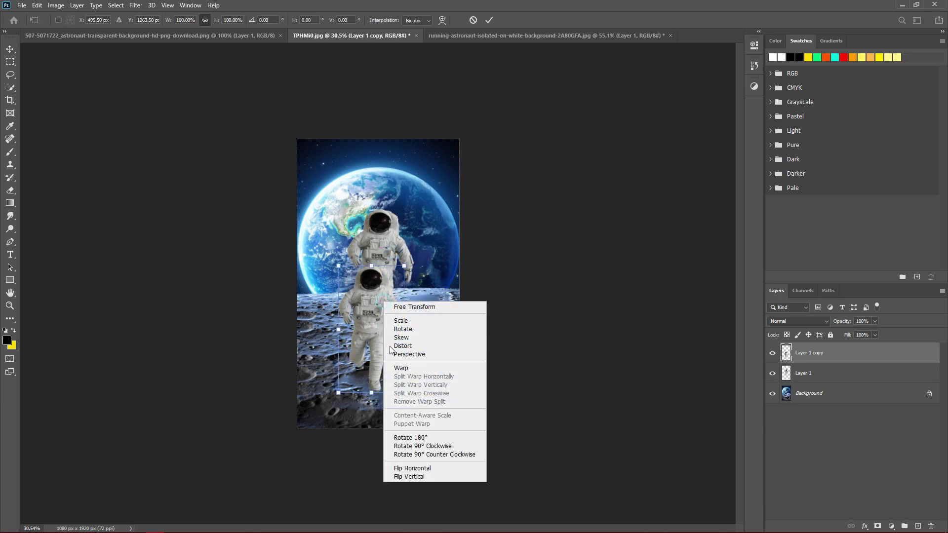
{"action": "left_click", "coordinate": [414, 439]}
{"action": "mouse_move", "coordinate": [383, 360]}
{"action": "left_mouse_down"}
{"action": "mouse_move", "coordinate": [384, 399]}
{"action": "mouse_move", "coordinate": [376, 388]}
{"action": "left_mouse_up"}
{"action": "right_click", "coordinate": [376, 388]}
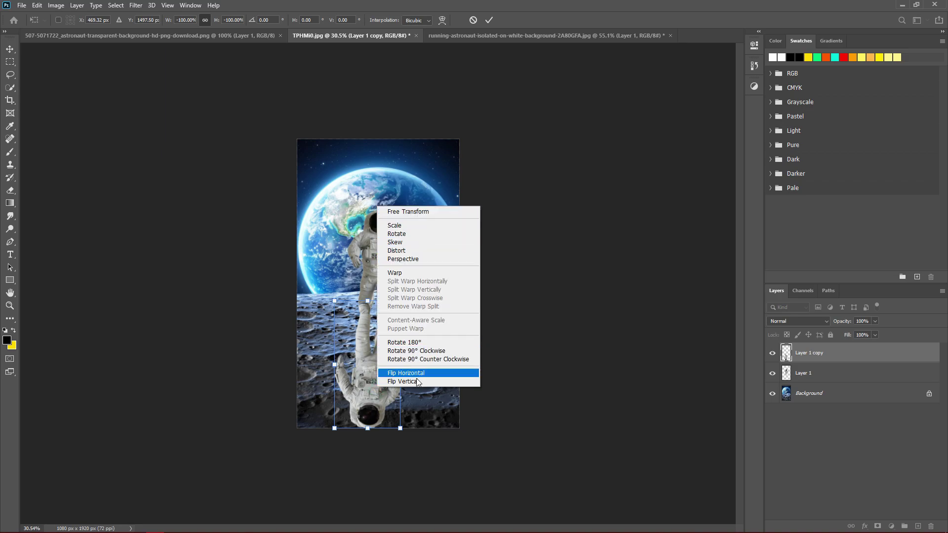
{"action": "left_click", "coordinate": [395, 381]}
Step: Flip the copy horizontally to mirror the astronaut and commit the transform
{"action": "right_click", "coordinate": [391, 371]}
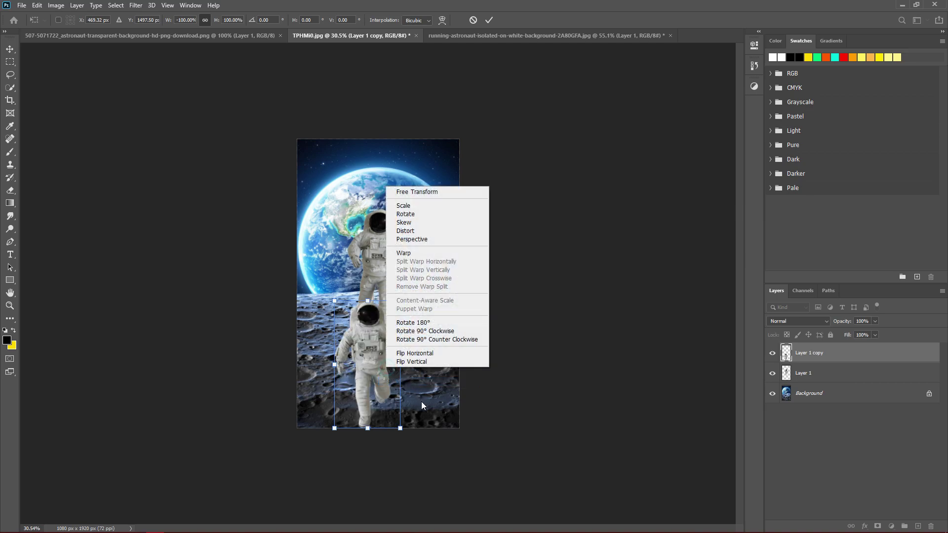
{"action": "left_click", "coordinate": [409, 360]}
{"action": "right_click", "coordinate": [400, 360]}
{"action": "left_click", "coordinate": [427, 350]}
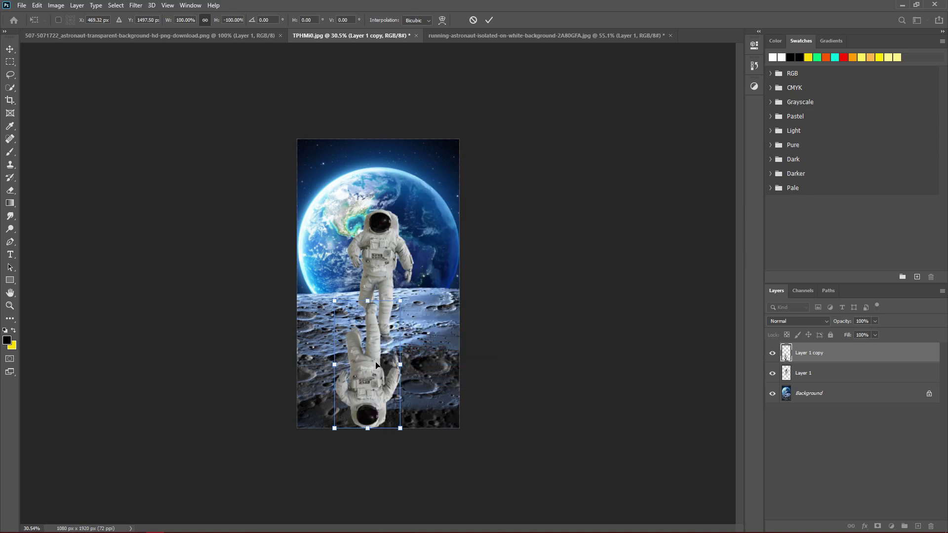
{"action": "left_click_drag", "start_coordinate": [379, 370], "coordinate": [392, 370]}
{"action": "left_click", "coordinate": [488, 20]}
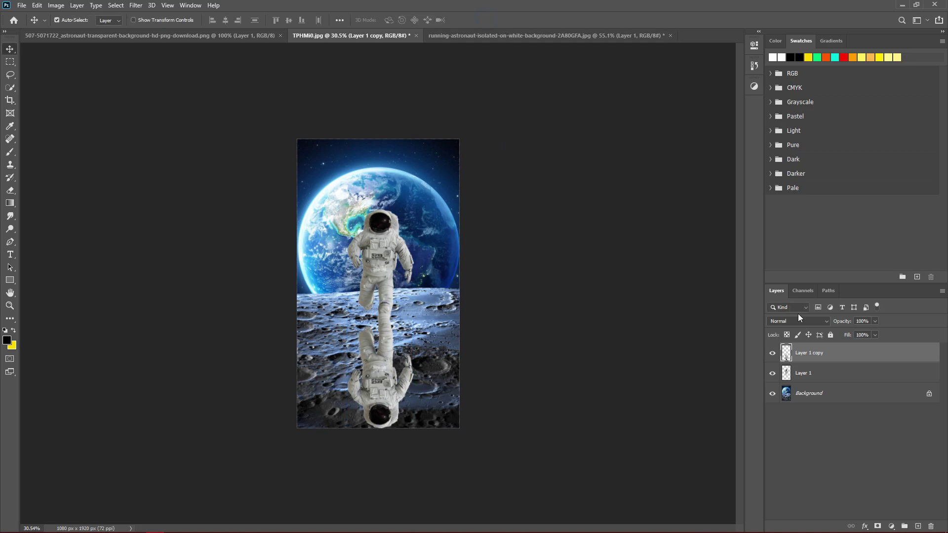
Step: Stack Layer 1 copy beneath Layer 1 and settle the reflection at the canvas bottom
{"action": "left_click_drag", "start_coordinate": [809, 353], "coordinate": [812, 382]}
{"action": "mouse_move", "coordinate": [384, 371]}
{"action": "left_mouse_down"}
{"action": "mouse_move", "coordinate": [386, 384]}
{"action": "mouse_move", "coordinate": [384, 376]}
{"action": "left_mouse_up"}
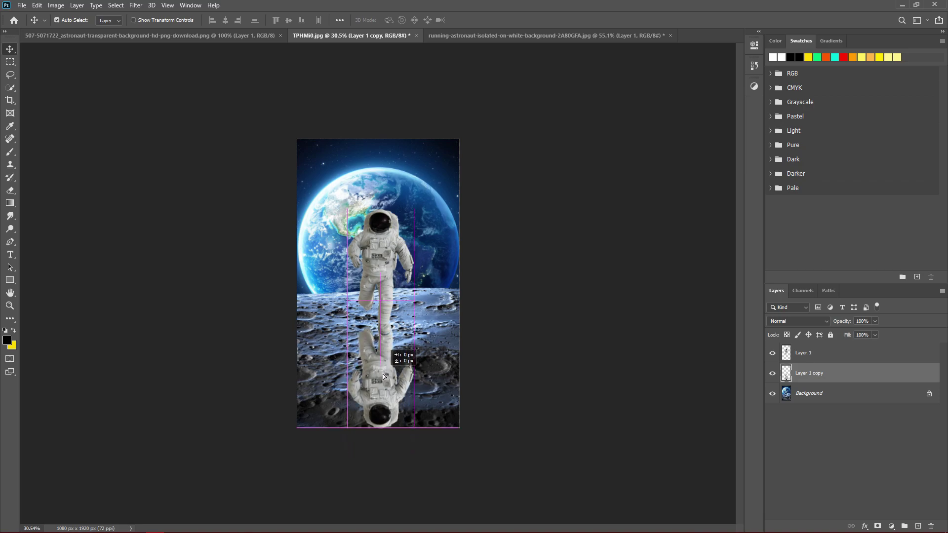
{"action": "left_click_drag", "start_coordinate": [383, 376], "coordinate": [383, 378]}
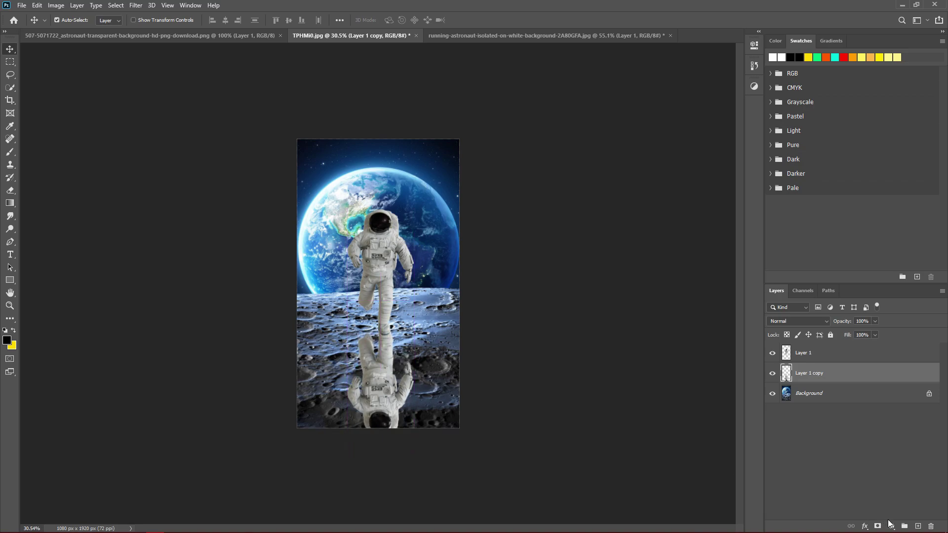
{"action": "left_click", "coordinate": [890, 525]}
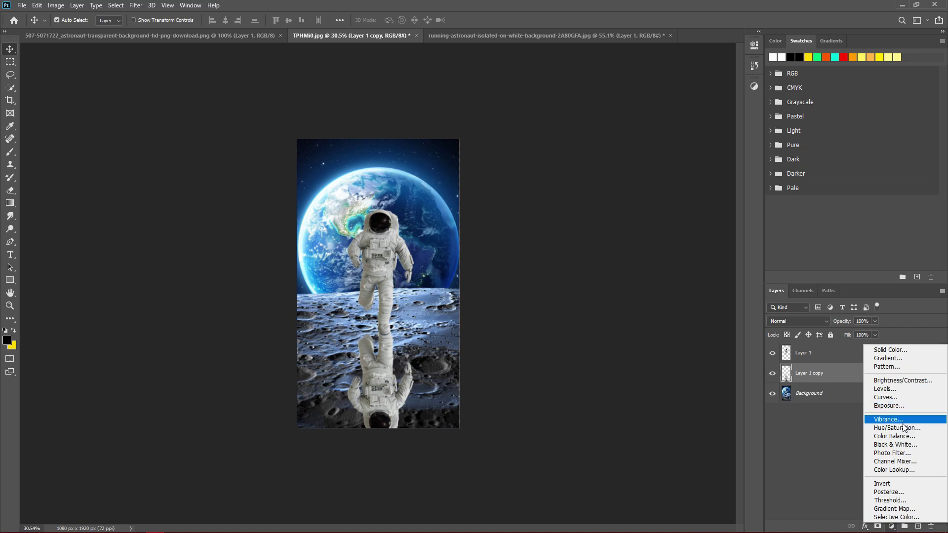
Step: Add a Brightness/Contrast layer clipped to the reflection with minimum brightness and maximum contrast
{"action": "left_click", "coordinate": [896, 380]}
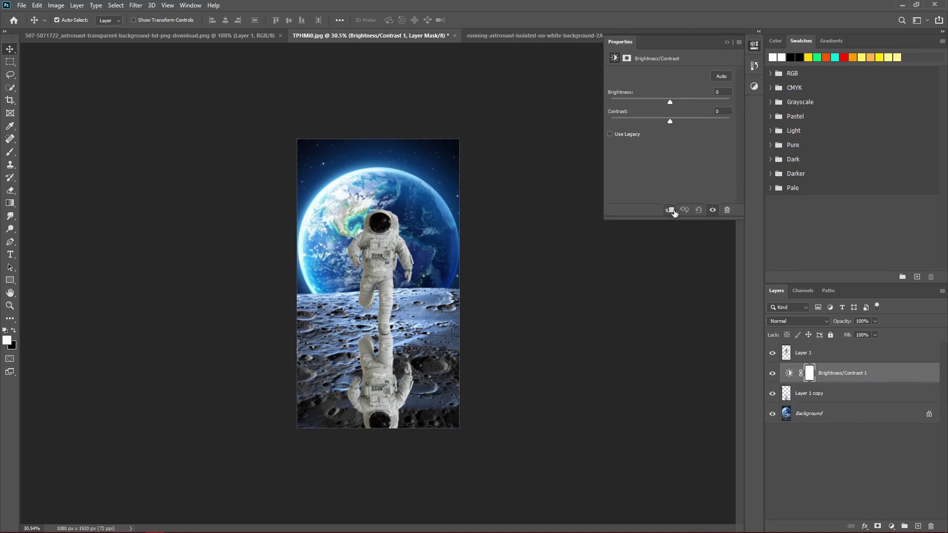
{"action": "left_click", "coordinate": [669, 211]}
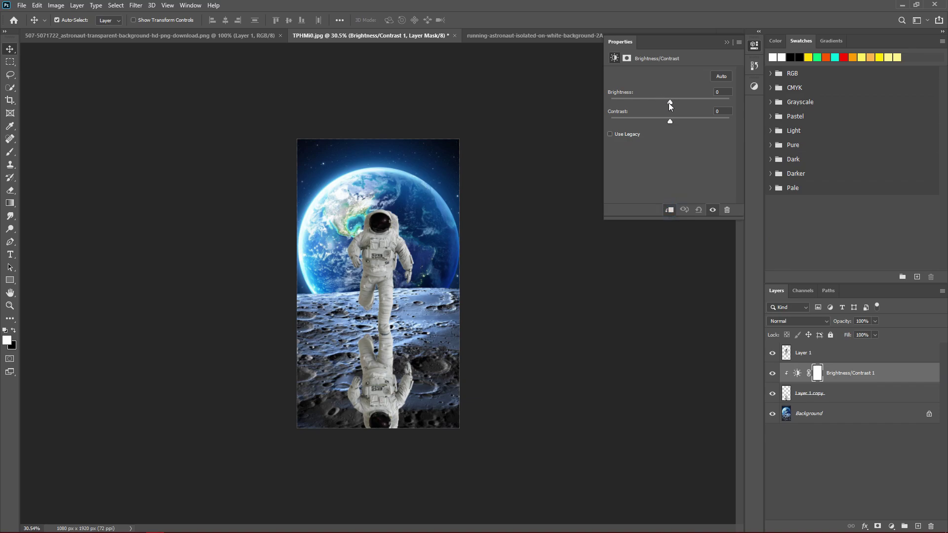
{"action": "left_click_drag", "start_coordinate": [669, 102], "coordinate": [599, 106]}
{"action": "mouse_move", "coordinate": [676, 122]}
{"action": "left_mouse_down"}
{"action": "mouse_move", "coordinate": [641, 120]}
{"action": "mouse_move", "coordinate": [738, 126]}
{"action": "left_mouse_up"}
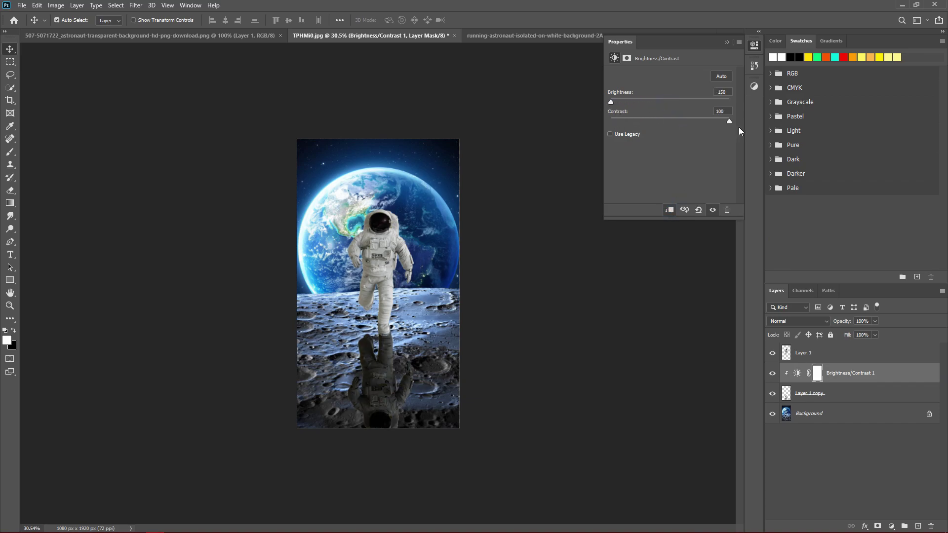
{"action": "left_click", "coordinate": [728, 42]}
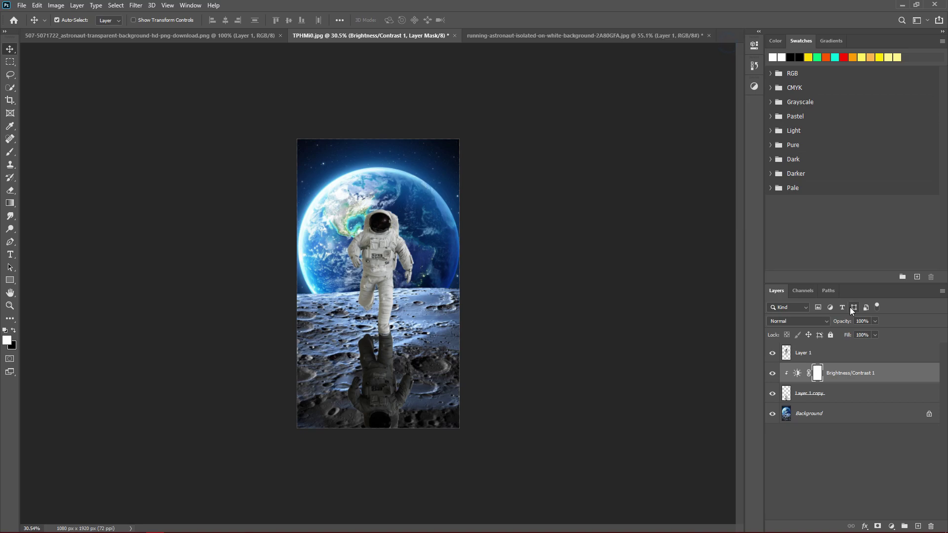
Step: Try a clipped Vibrance adjustment with lowered vibrance and saturation, then delete it
{"action": "left_click", "coordinate": [895, 526]}
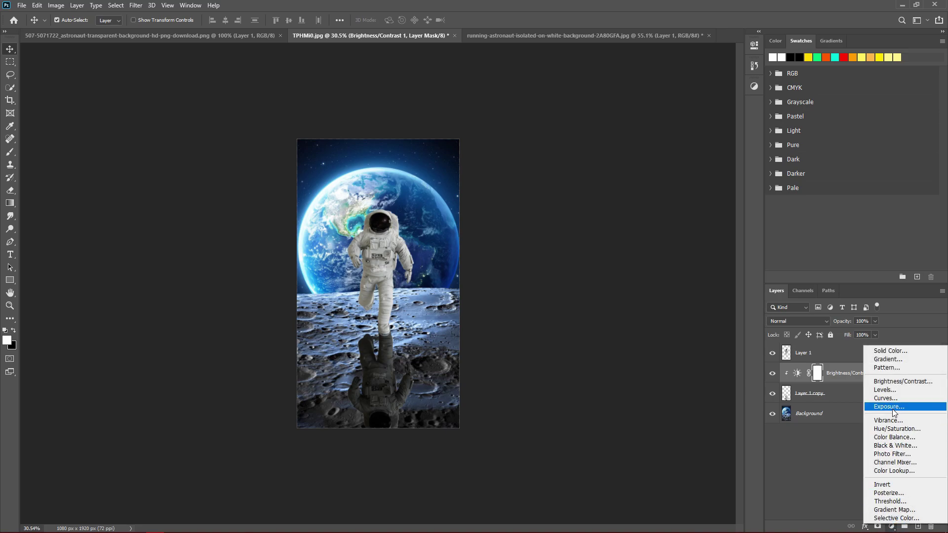
{"action": "left_click", "coordinate": [901, 422]}
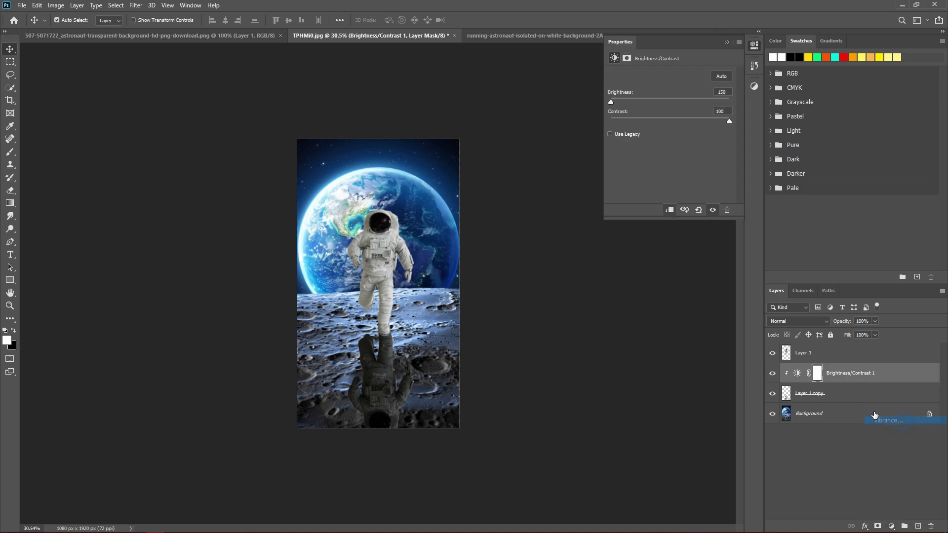
{"action": "left_click_drag", "start_coordinate": [666, 85], "coordinate": [620, 85]}
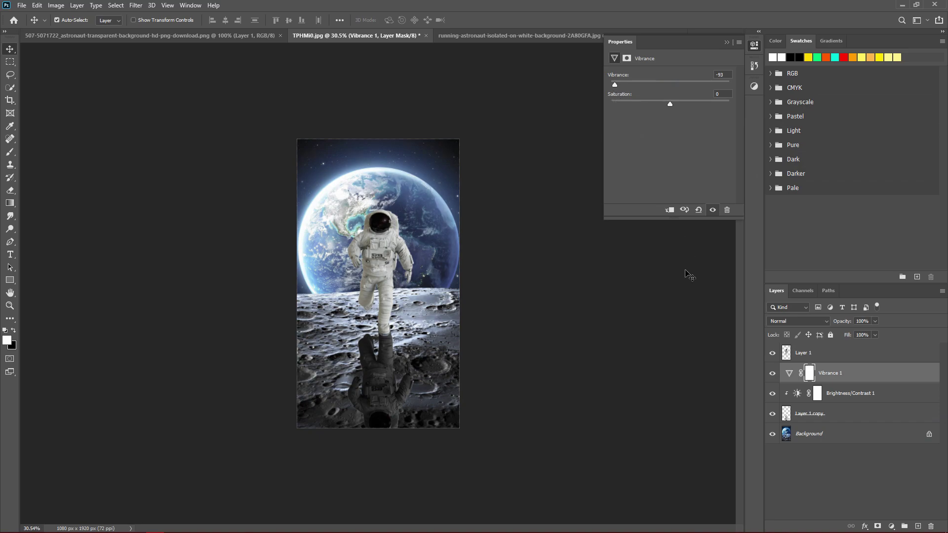
{"action": "left_click", "coordinate": [669, 210]}
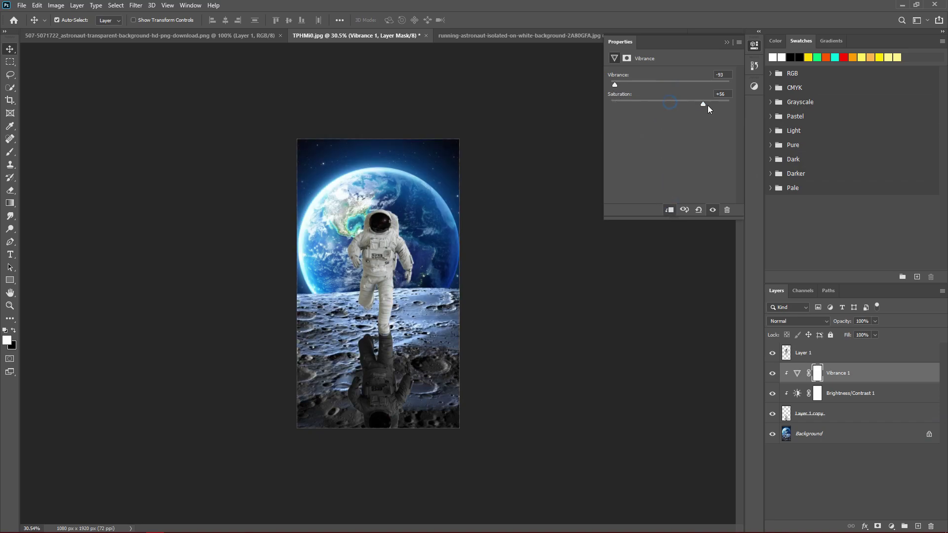
{"action": "left_click_drag", "start_coordinate": [669, 101], "coordinate": [619, 102]}
{"action": "left_click", "coordinate": [726, 43]}
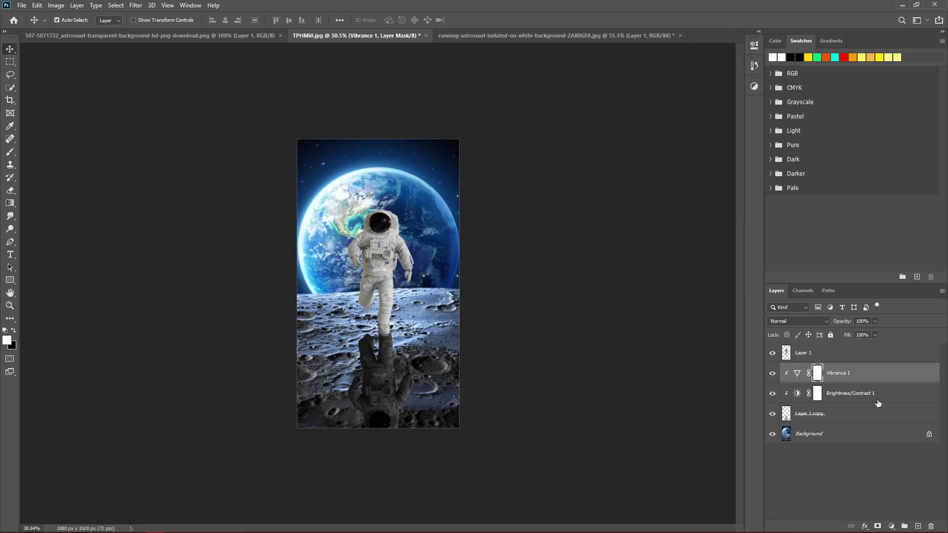
{"action": "key", "text": "Delete"}
Step: Clip an Exposure adjustment of about −15 to the reflection and delete the Brightness/Contrast layer
{"action": "left_click", "coordinate": [889, 526]}
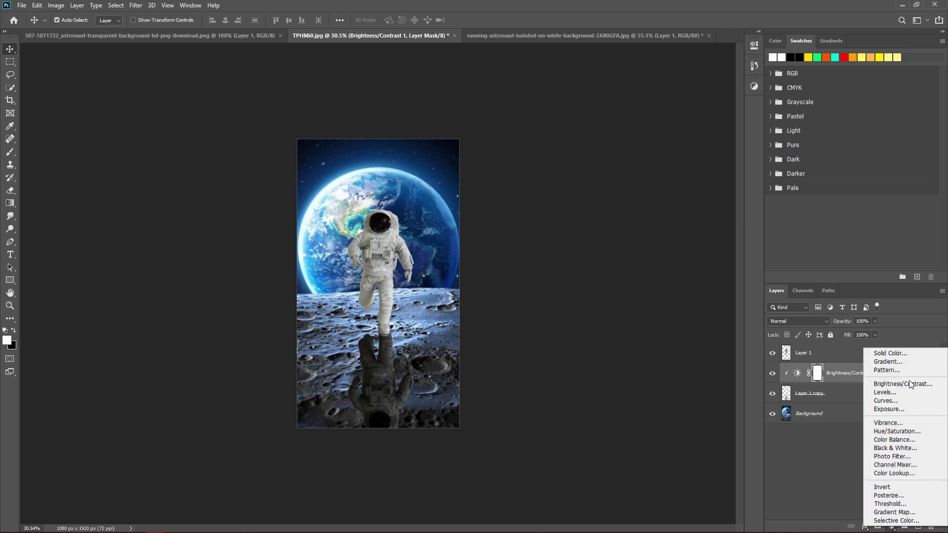
{"action": "left_click", "coordinate": [909, 409]}
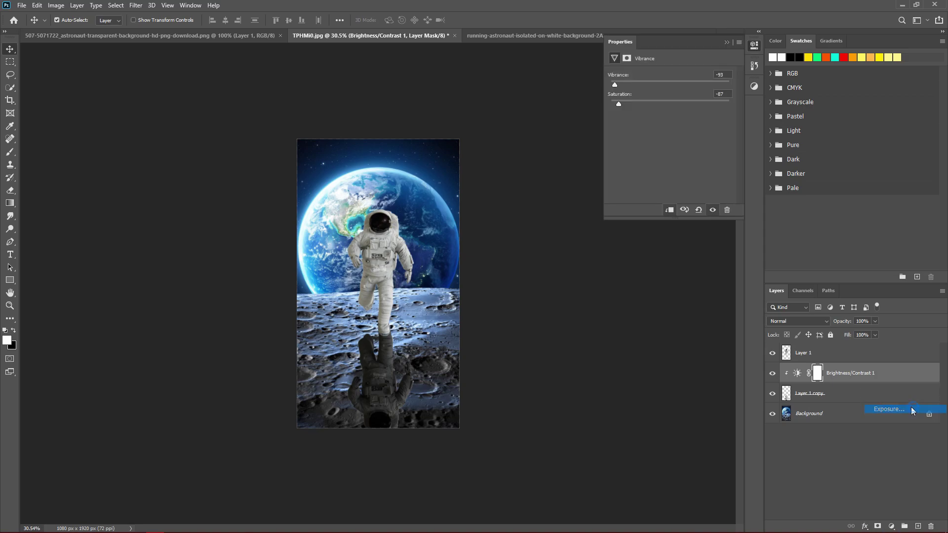
{"action": "left_click_drag", "start_coordinate": [670, 99], "coordinate": [618, 99]}
{"action": "left_click", "coordinate": [672, 211]}
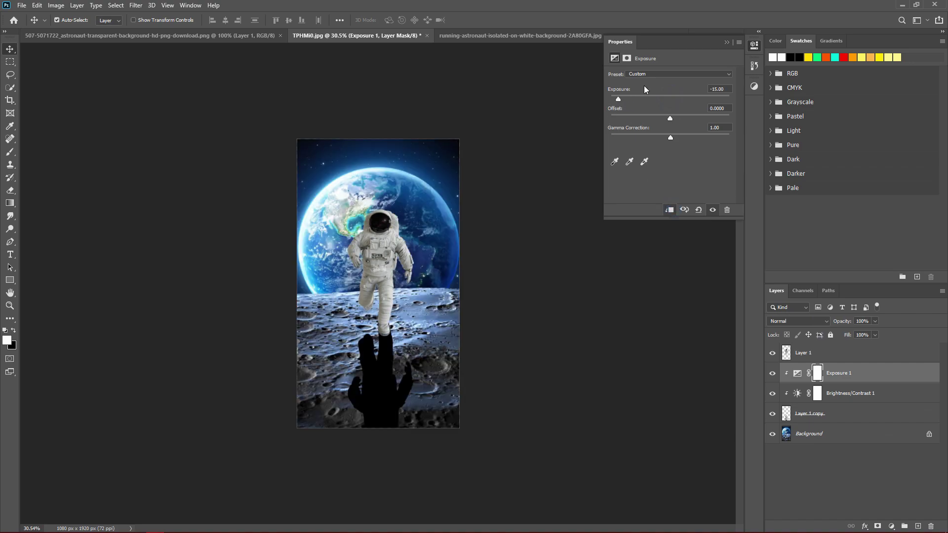
{"action": "mouse_move", "coordinate": [664, 119]}
{"action": "left_mouse_down"}
{"action": "mouse_move", "coordinate": [697, 116]}
{"action": "mouse_move", "coordinate": [660, 119]}
{"action": "left_mouse_up"}
{"action": "left_click", "coordinate": [726, 43]}
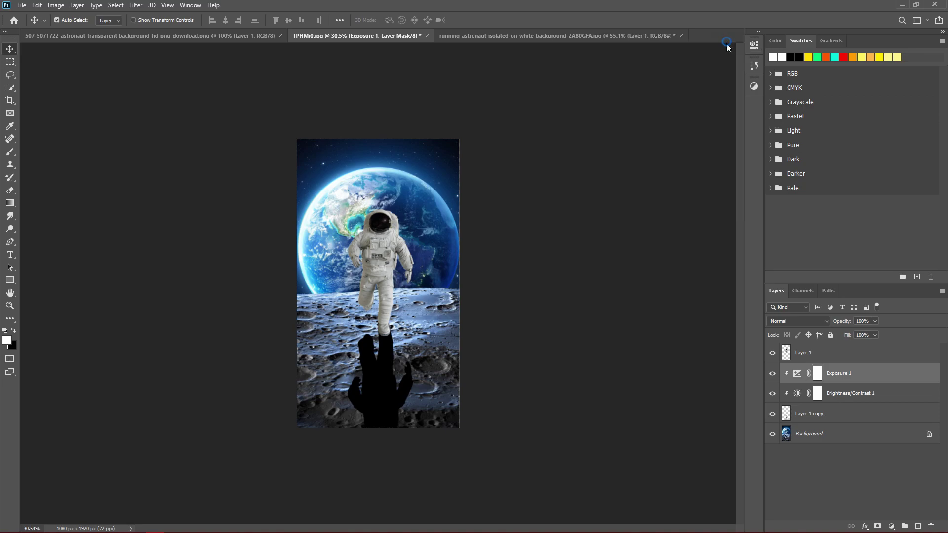
{"action": "left_click", "coordinate": [772, 374]}
{"action": "left_click", "coordinate": [846, 391]}
{"action": "key", "text": "Delete"}
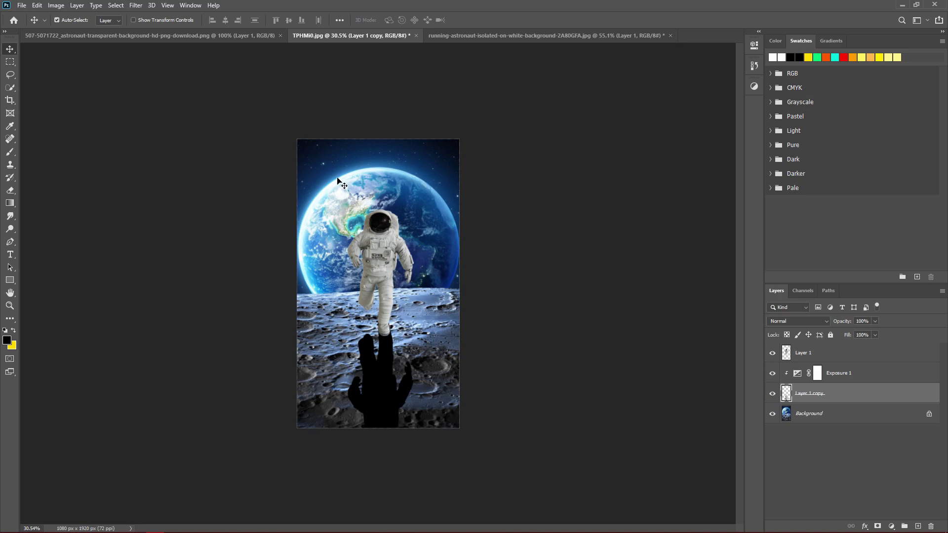
Step: Apply a Gaussian Blur of about 31.8 pixels to the shadow layer
{"action": "left_click", "coordinate": [141, 5]}
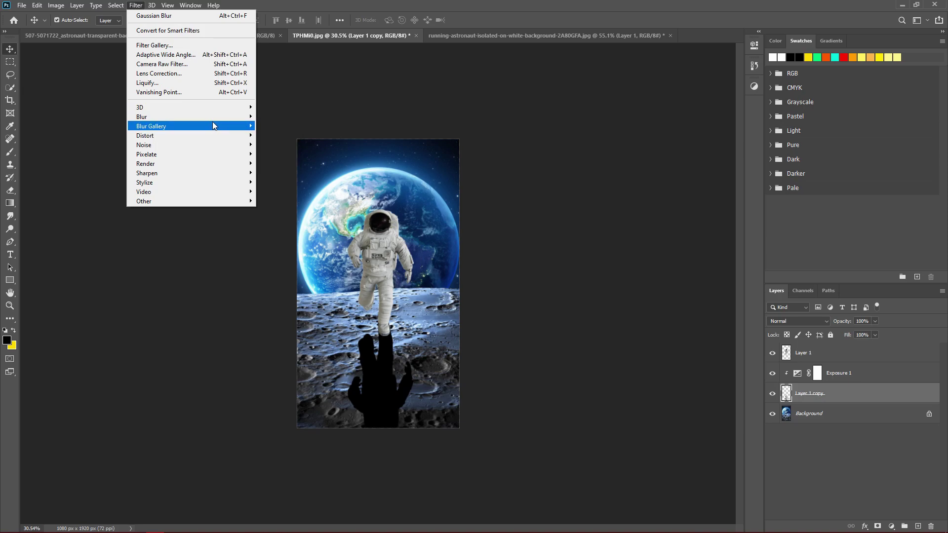
{"action": "mouse_move", "coordinate": [141, 117]}
{"action": "left_click", "coordinate": [276, 152]}
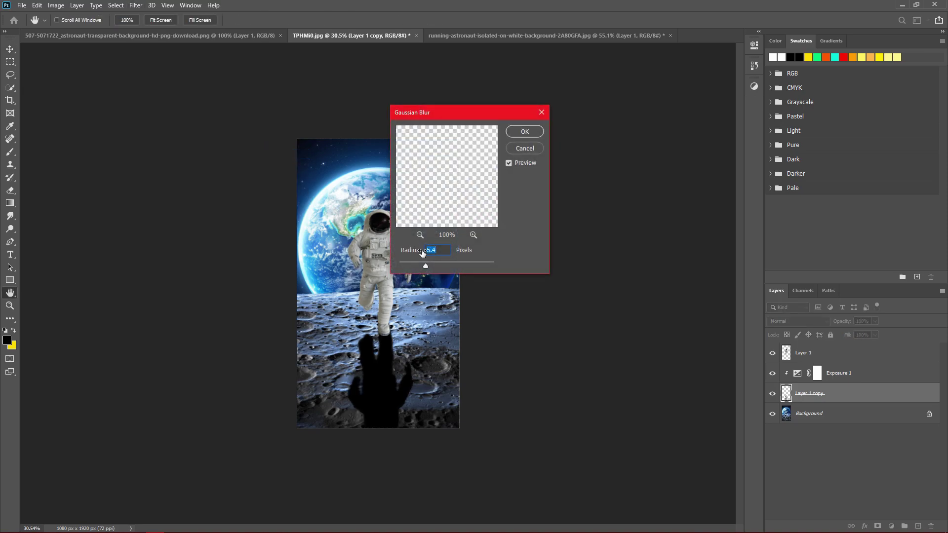
{"action": "left_click_drag", "start_coordinate": [440, 266], "coordinate": [445, 267]}
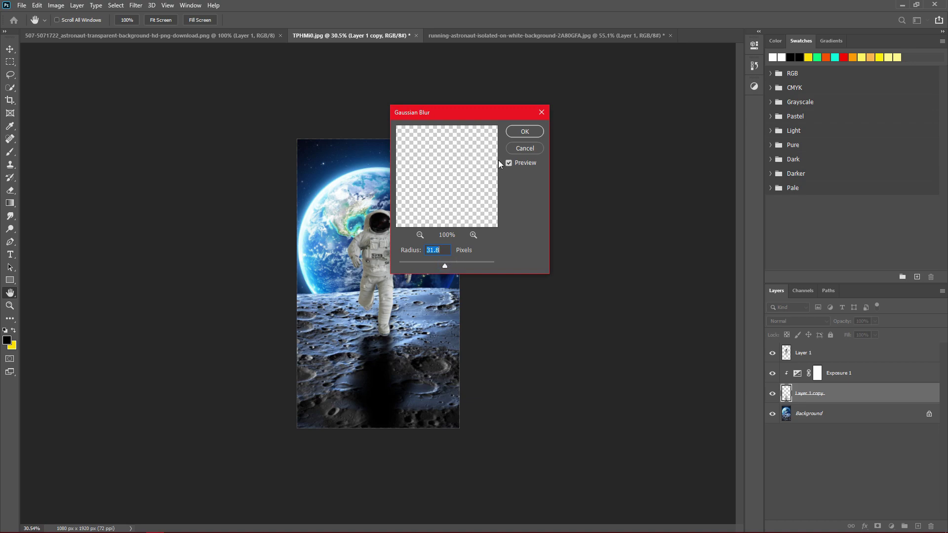
{"action": "left_click", "coordinate": [509, 134]}
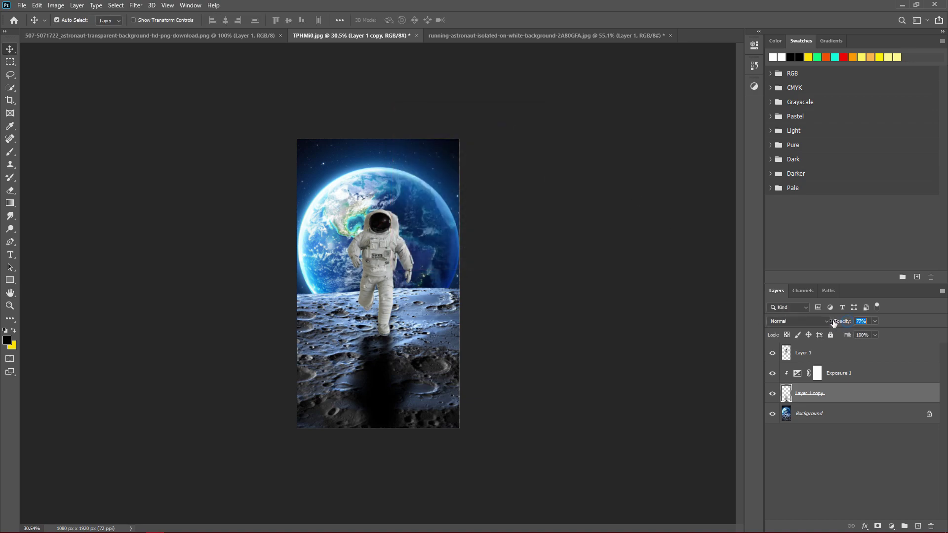
Step: Set the shadow layer to 55% opacity with Linear Light blending
{"action": "left_click_drag", "start_coordinate": [833, 322], "coordinate": [832, 316]}
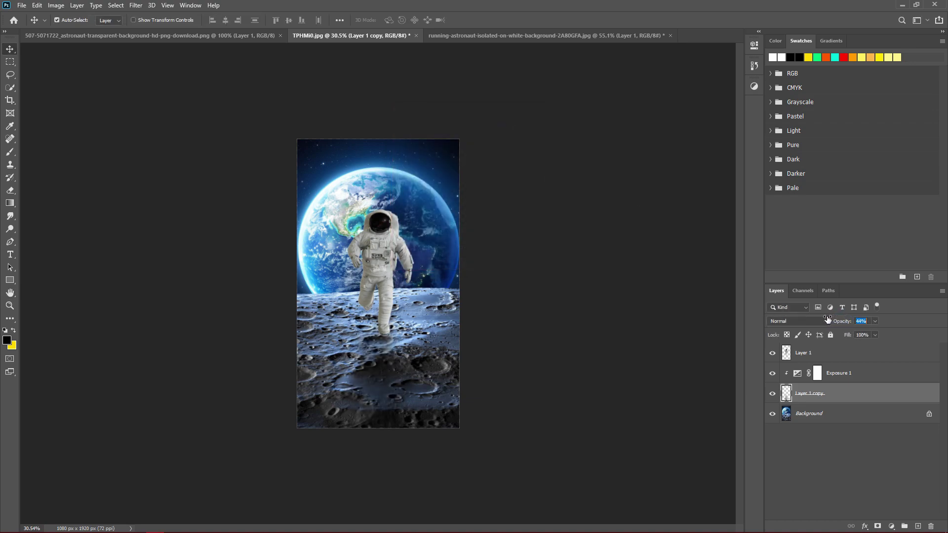
{"action": "left_click", "coordinate": [801, 322]}
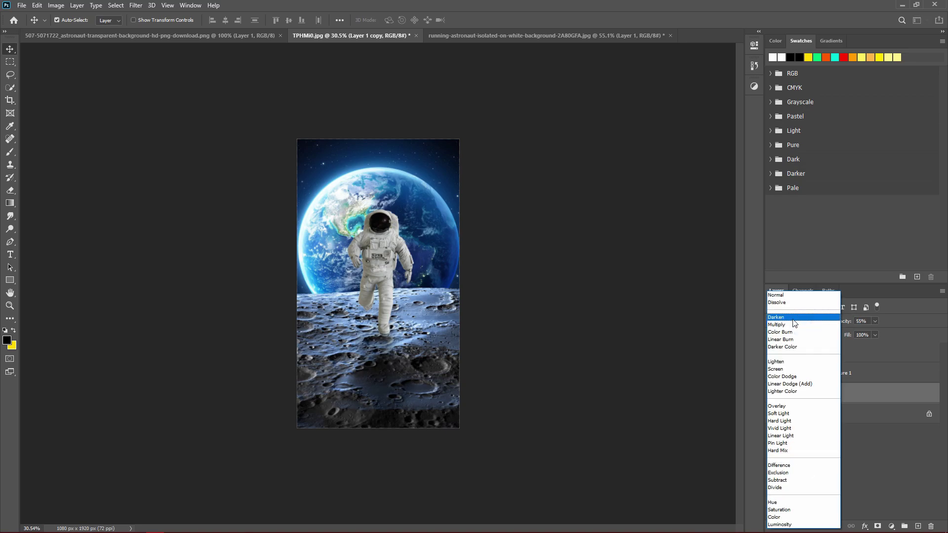
{"action": "left_click", "coordinate": [791, 436]}
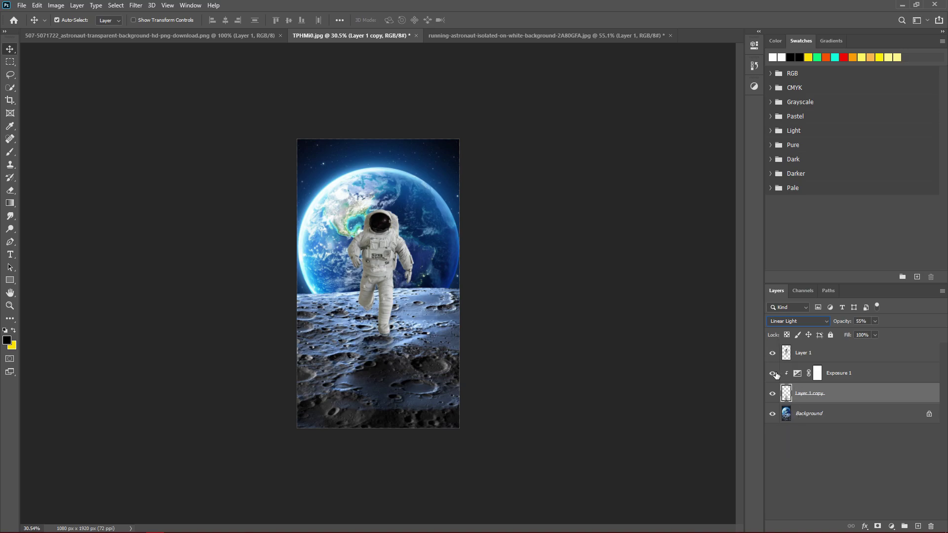
{"action": "left_click", "coordinate": [774, 394]}
{"action": "left_click", "coordinate": [774, 393]}
{"action": "scroll", "coordinate": [402, 381], "scroll_direction": "up", "scroll_amount": 3}
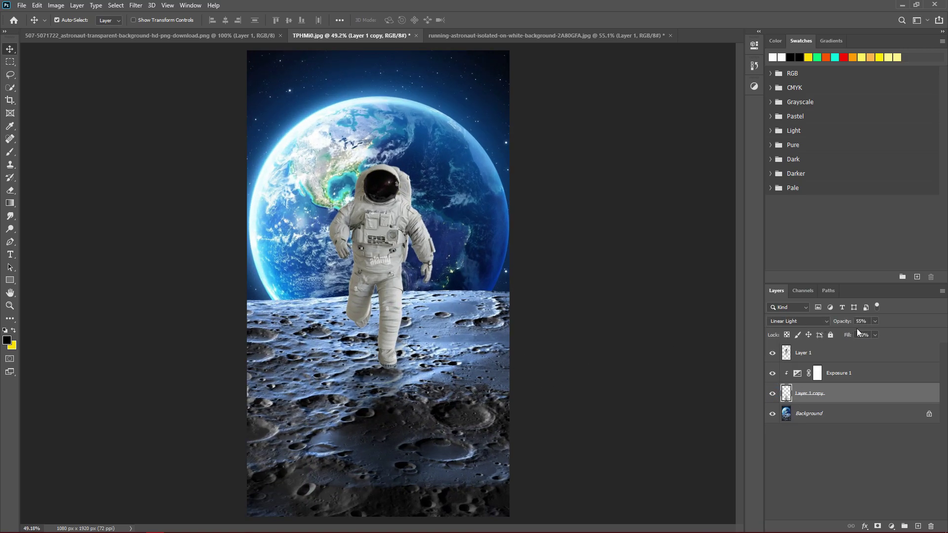
Step: Raise the shadow to 61% opacity, undo the stray duplicates, and nudge it under the feet
{"action": "mouse_move", "coordinate": [844, 323]}
{"action": "left_mouse_down"}
{"action": "mouse_move", "coordinate": [851, 321]}
{"action": "mouse_move", "coordinate": [841, 322]}
{"action": "left_mouse_up"}
{"action": "left_click_drag", "start_coordinate": [827, 396], "coordinate": [918, 526]}
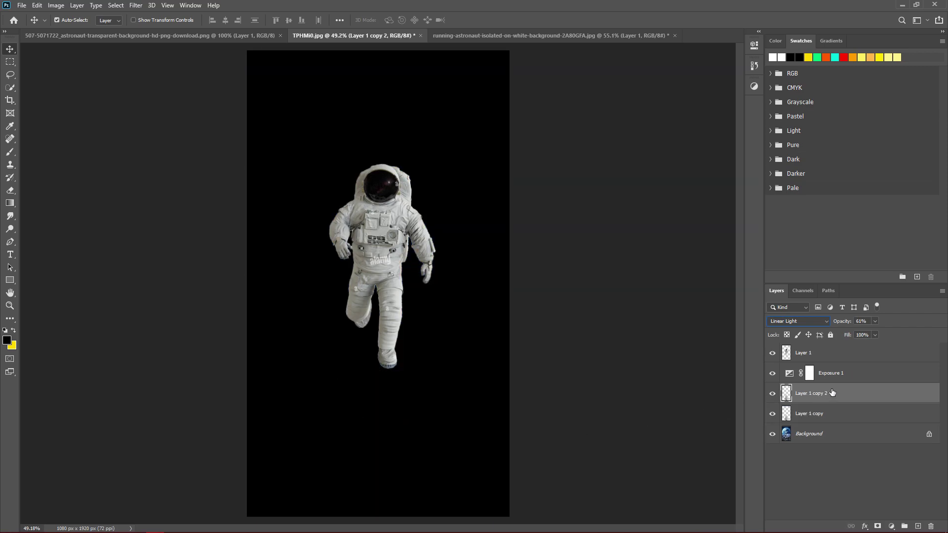
{"action": "key", "text": "ctrl+z"}
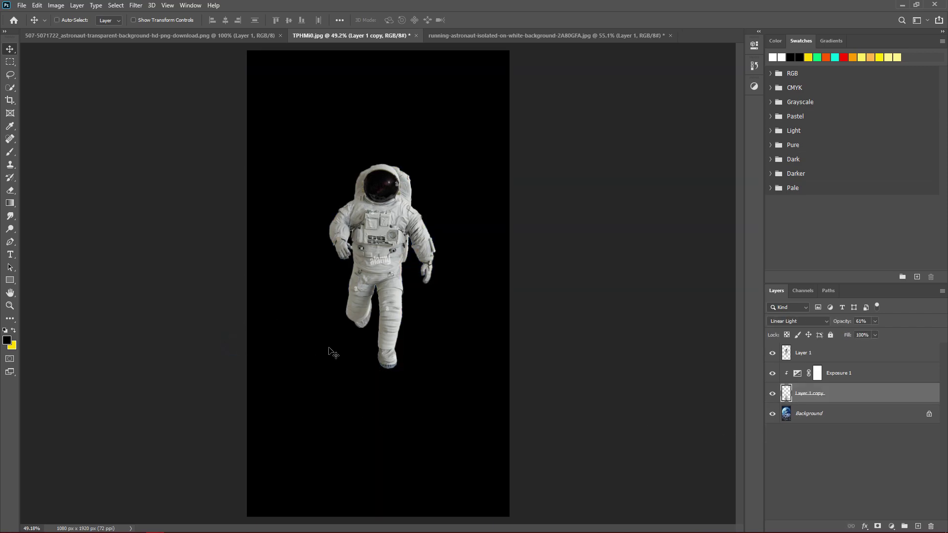
{"action": "left_click_drag", "start_coordinate": [384, 407], "coordinate": [372, 416]}
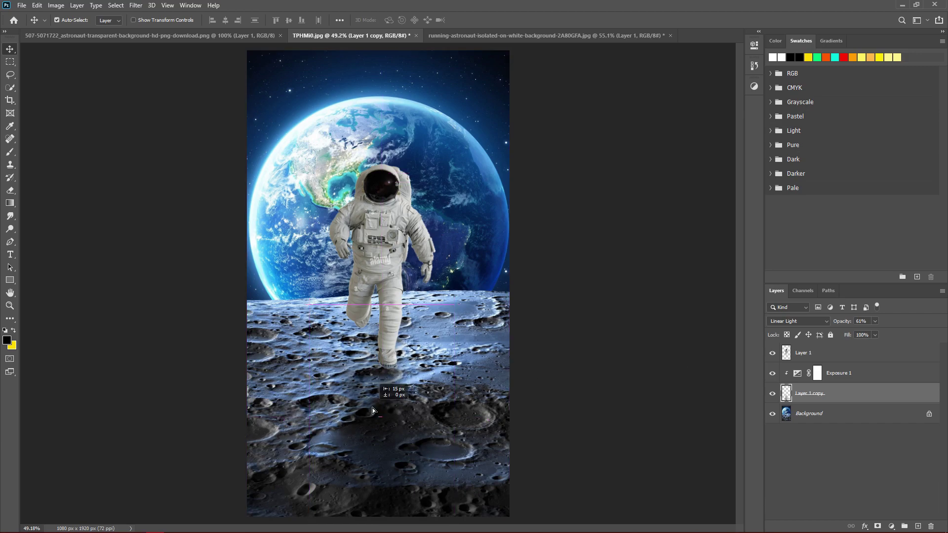
{"action": "scroll", "coordinate": [384, 408], "scroll_direction": "down", "scroll_amount": 5}
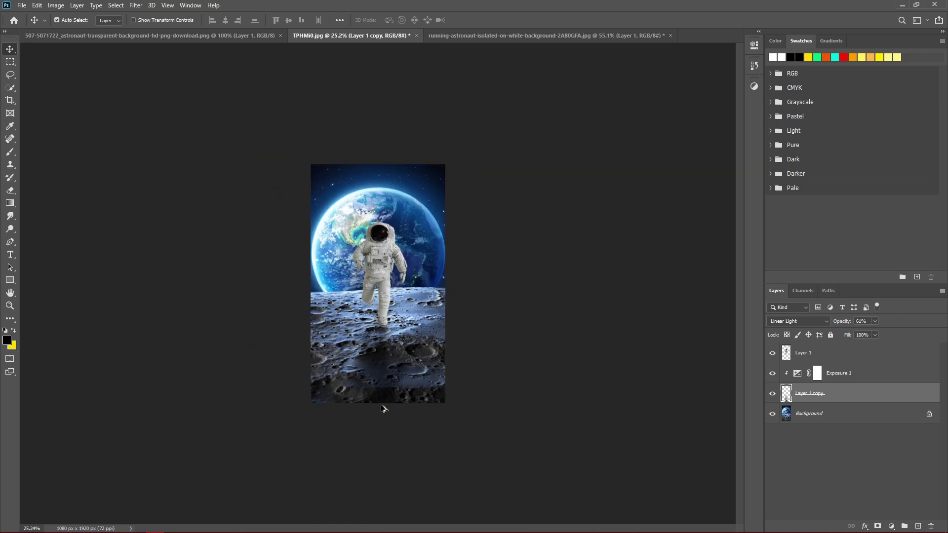
{"action": "left_click_drag", "start_coordinate": [384, 382], "coordinate": [400, 384]}
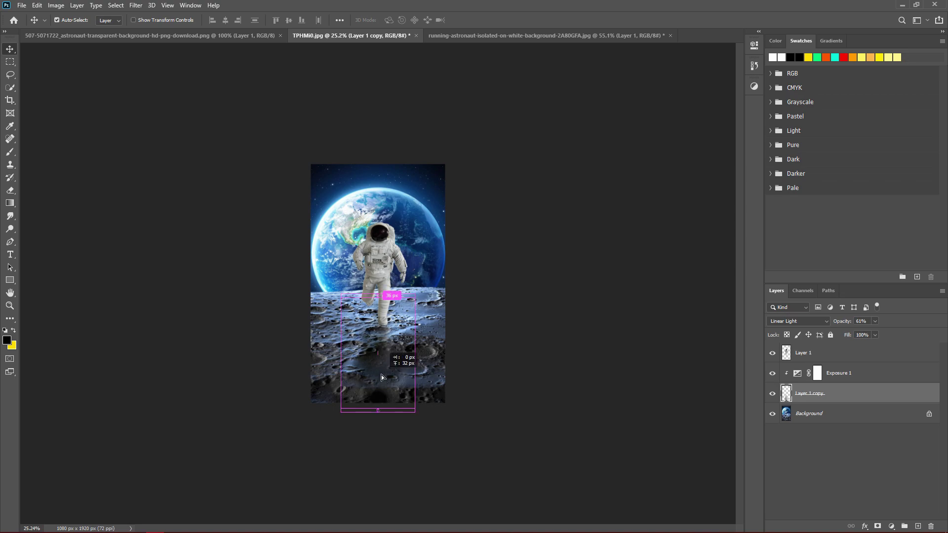
{"action": "key", "text": "ctrl+z"}
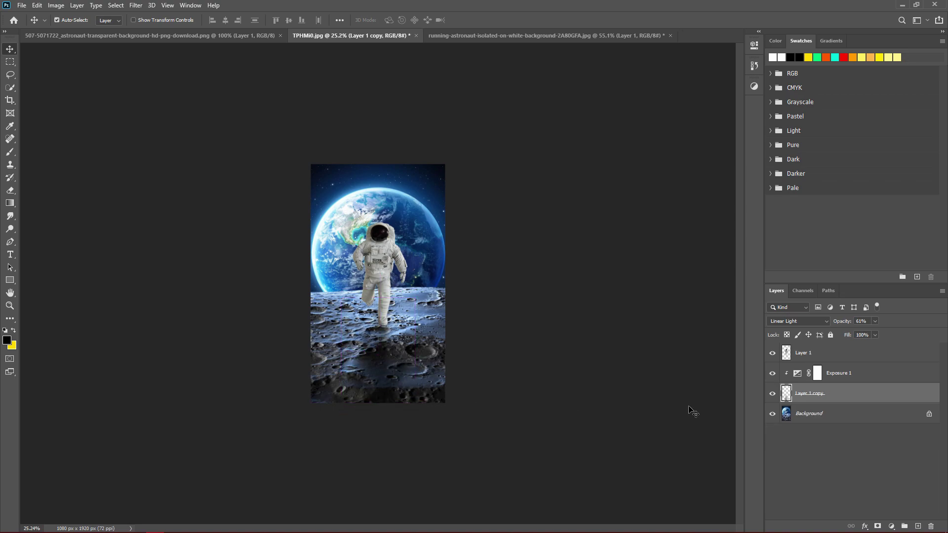
Step: Create a new Layer 2 and place it below Layer 1
{"action": "left_click", "coordinate": [845, 378]}
{"action": "left_click", "coordinate": [839, 354]}
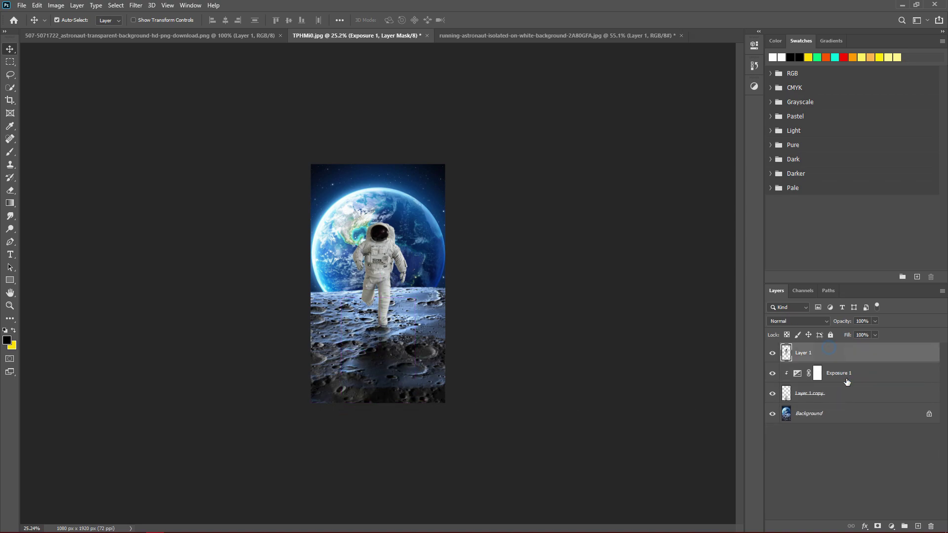
{"action": "left_click", "coordinate": [918, 525]}
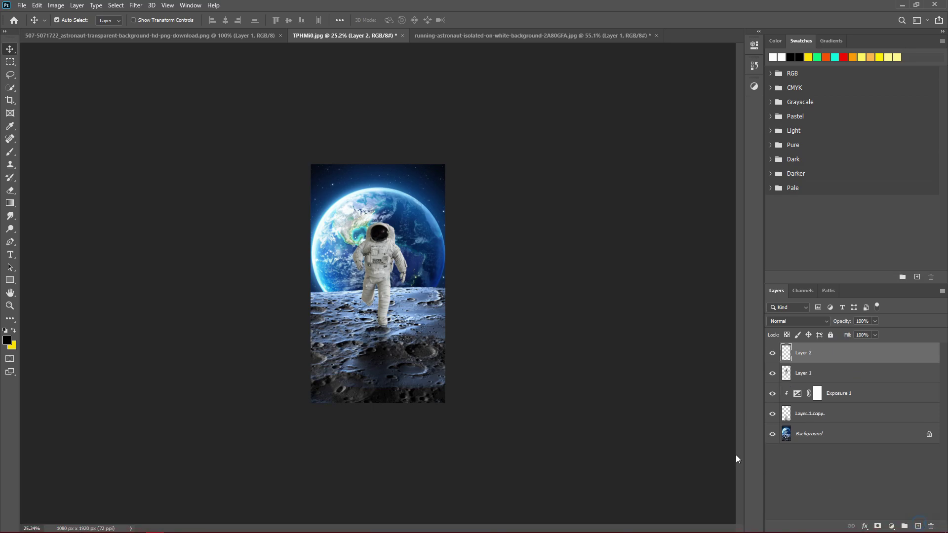
{"action": "left_click_drag", "start_coordinate": [815, 359], "coordinate": [816, 382]}
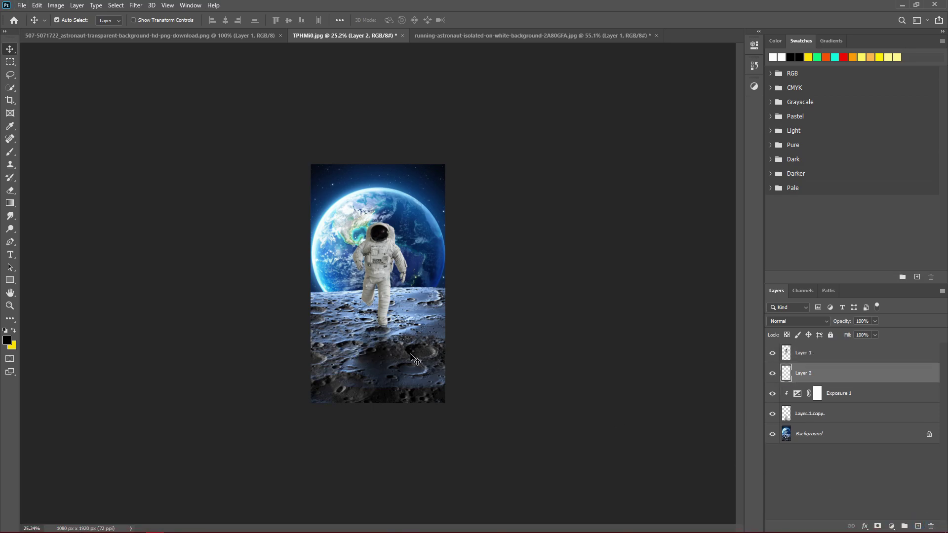
{"action": "scroll", "coordinate": [387, 346], "scroll_direction": "up", "scroll_amount": 5}
{"action": "scroll", "coordinate": [387, 348], "scroll_direction": "up", "scroll_amount": 3}
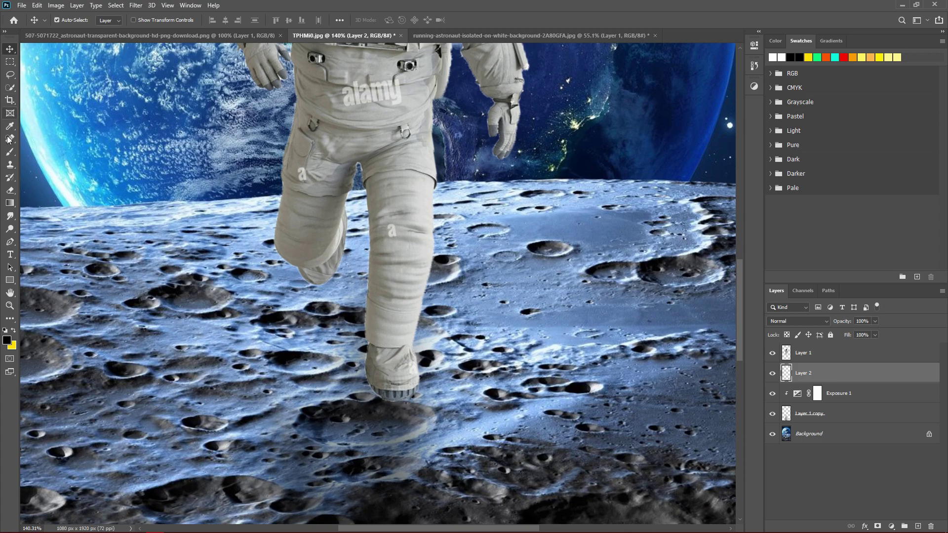
Step: Brush faint trial shading beside the boot, undoing the last strokes
{"action": "left_click", "coordinate": [9, 151]}
{"action": "left_click_drag", "start_coordinate": [371, 383], "coordinate": [401, 395]}
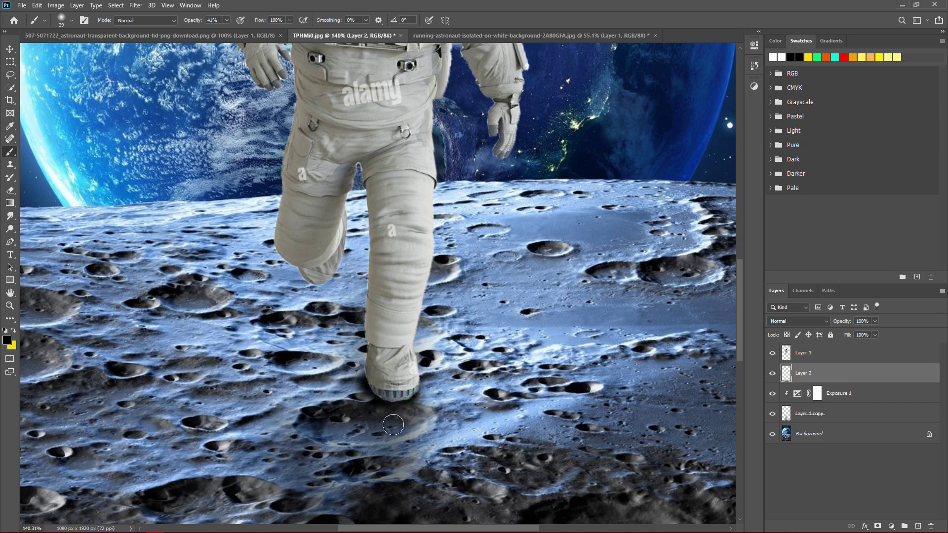
{"action": "scroll", "coordinate": [404, 419], "scroll_direction": "down", "scroll_amount": 2}
{"action": "scroll", "coordinate": [438, 434], "scroll_direction": "down", "scroll_amount": 4}
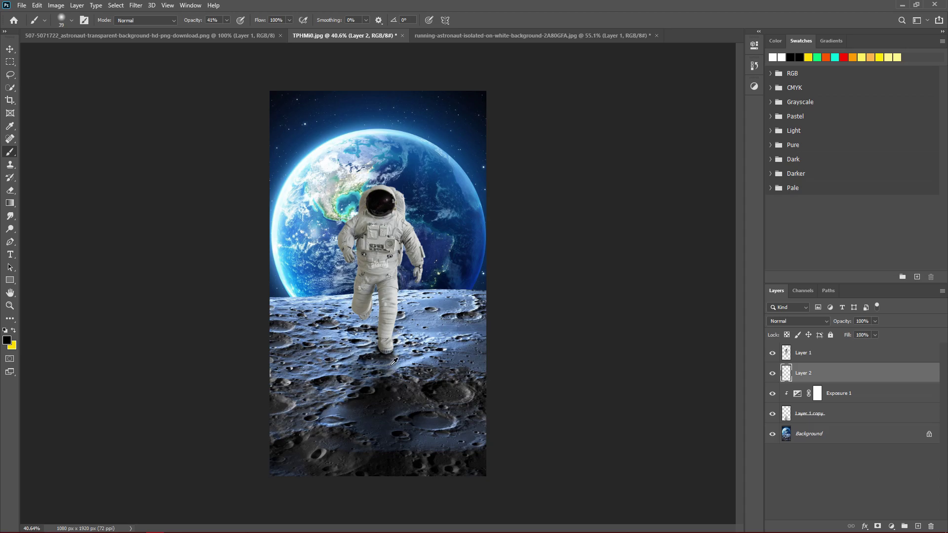
{"action": "scroll", "coordinate": [393, 362], "scroll_direction": "up", "scroll_amount": 2}
{"action": "scroll", "coordinate": [390, 365], "scroll_direction": "up", "scroll_amount": 3}
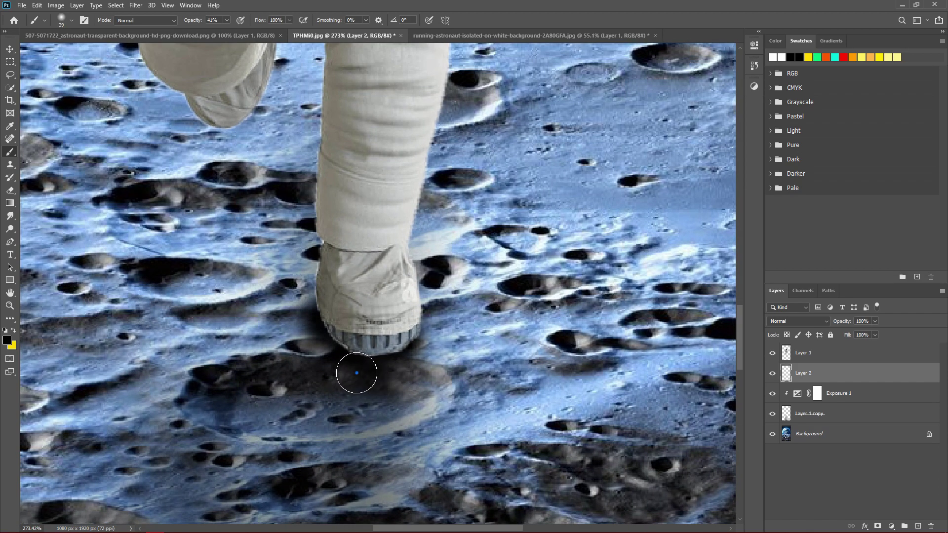
{"action": "scroll", "coordinate": [302, 395], "scroll_direction": "down", "scroll_amount": 3}
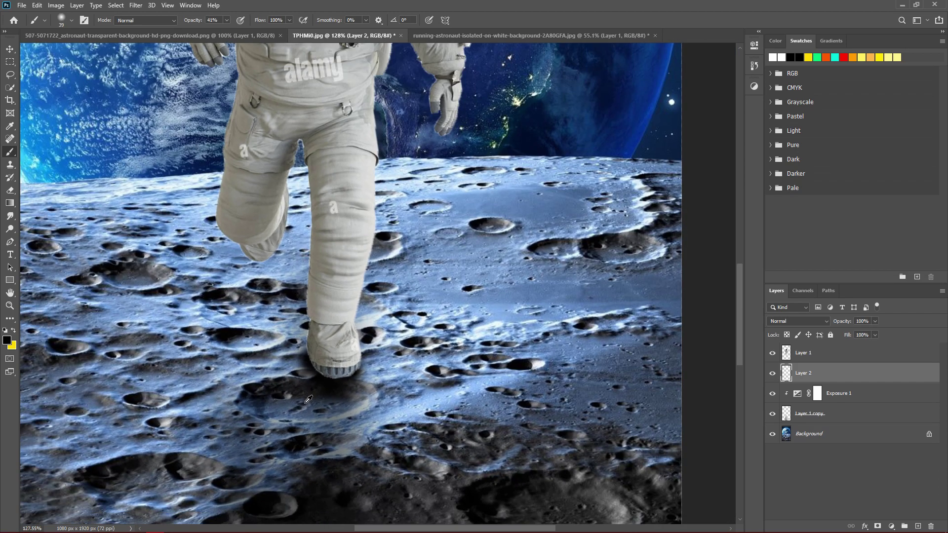
{"action": "scroll", "coordinate": [308, 399], "scroll_direction": "down", "scroll_amount": 3}
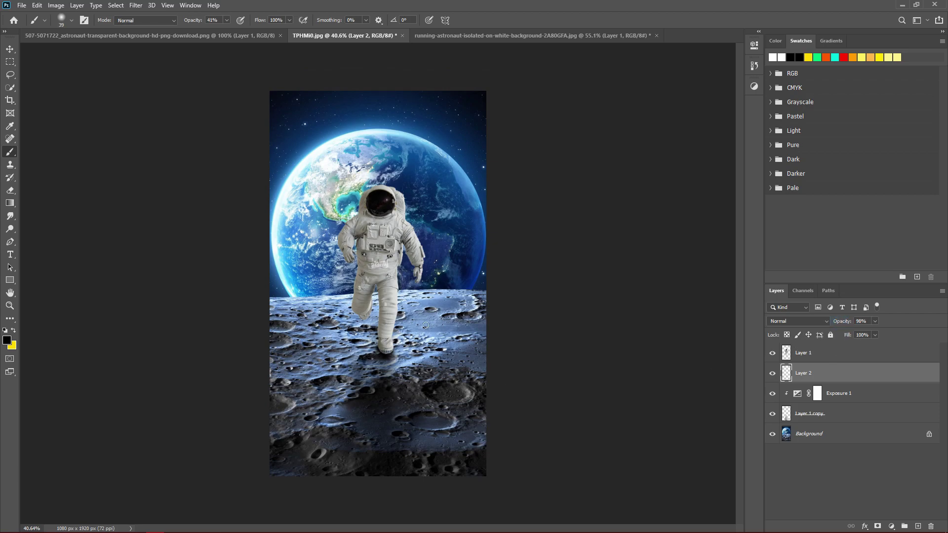
{"action": "scroll", "coordinate": [386, 345], "scroll_direction": "up", "scroll_amount": 2}
{"action": "scroll", "coordinate": [345, 350], "scroll_direction": "up", "scroll_amount": 1}
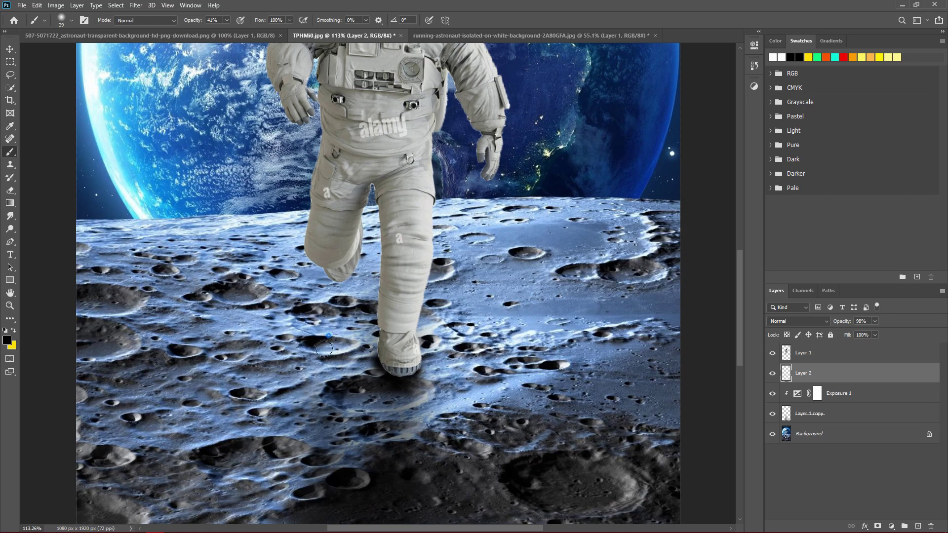
{"action": "mouse_move", "coordinate": [323, 348]}
{"action": "left_mouse_down"}
{"action": "mouse_move", "coordinate": [339, 358]}
{"action": "mouse_move", "coordinate": [348, 487]}
{"action": "mouse_move", "coordinate": [321, 395]}
{"action": "left_mouse_up"}
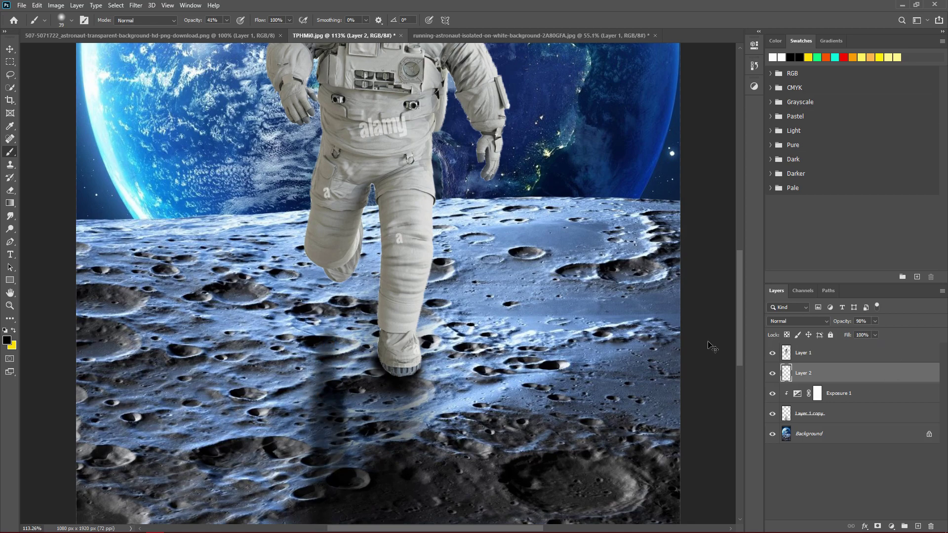
{"action": "key", "text": "ctrl+z"}
{"action": "key", "text": "ctrl+z"}
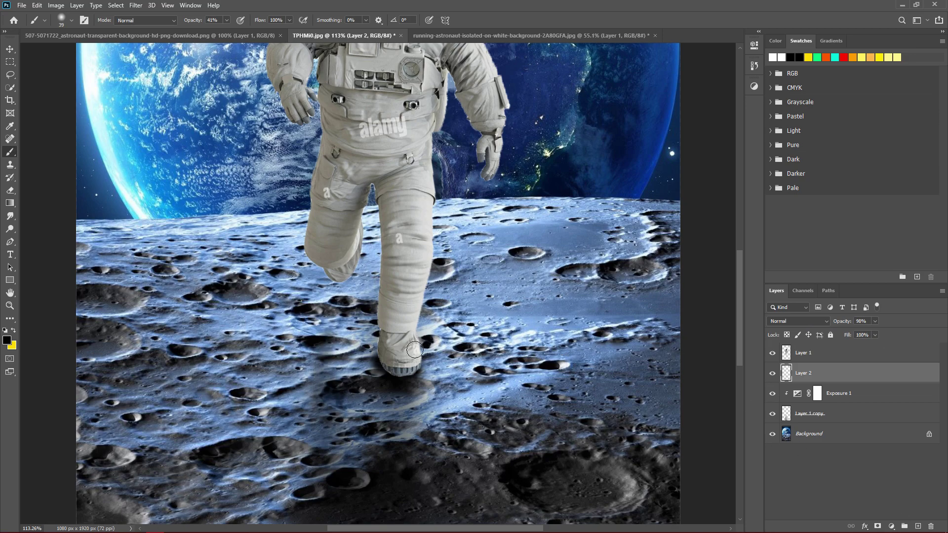
Step: Paint a dark shadow below the boot at 28% brush opacity
{"action": "right_click", "coordinate": [306, 345]}
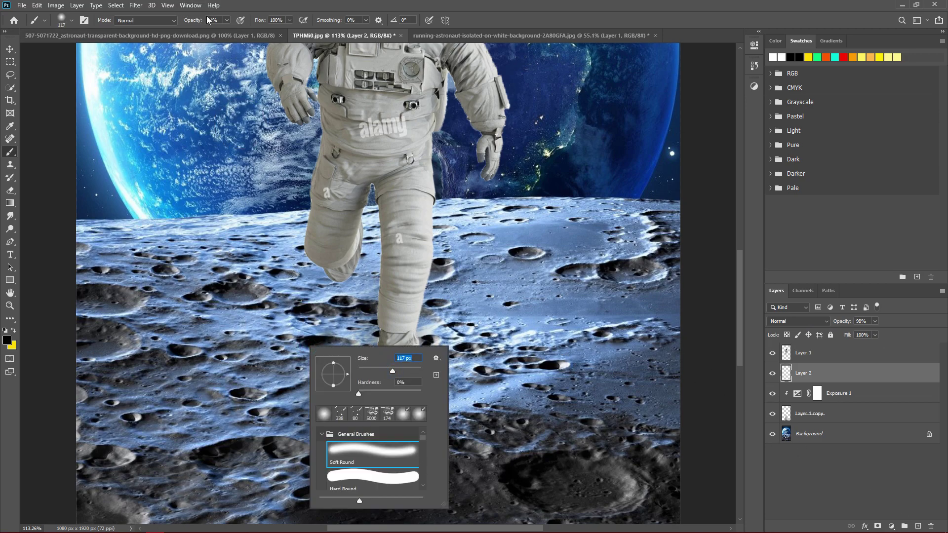
{"action": "left_click_drag", "start_coordinate": [212, 20], "coordinate": [196, 19]}
{"action": "left_click_drag", "start_coordinate": [318, 345], "coordinate": [355, 506]}
{"action": "scroll", "coordinate": [359, 438], "scroll_direction": "down", "scroll_amount": 5}
{"action": "scroll", "coordinate": [365, 432], "scroll_direction": "down", "scroll_amount": 2}
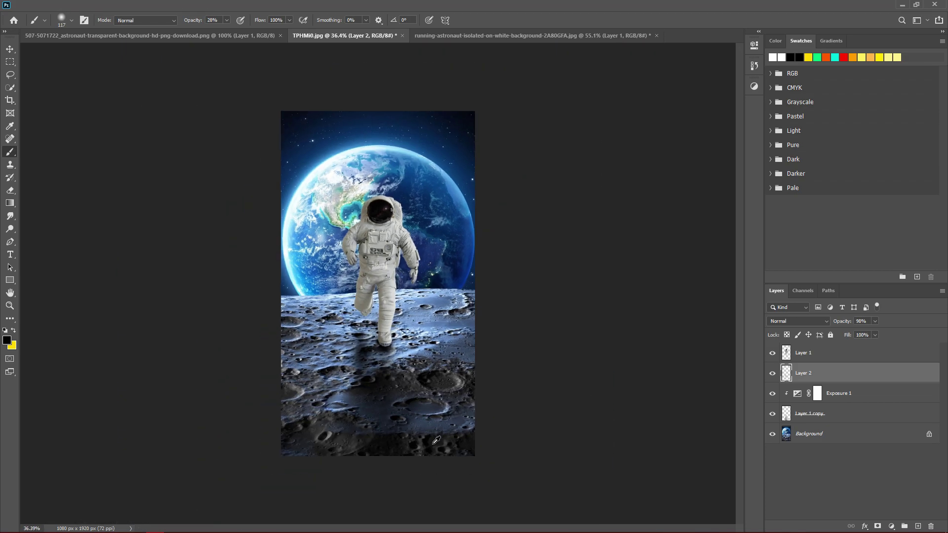
{"action": "scroll", "coordinate": [345, 361], "scroll_direction": "up", "scroll_amount": 2}
{"action": "scroll", "coordinate": [345, 361], "scroll_direction": "up", "scroll_amount": 2}
{"action": "scroll", "coordinate": [345, 361], "scroll_direction": "up", "scroll_amount": 2}
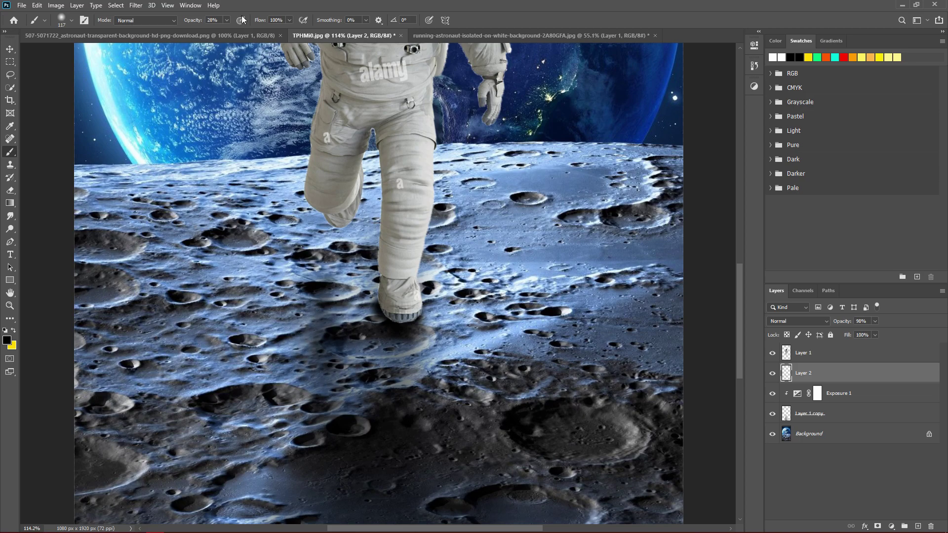
Step: Darken the shadow around the feet with a 196 px brush at 19% opacity
{"action": "left_click_drag", "start_coordinate": [193, 24], "coordinate": [189, 25]}
{"action": "right_click", "coordinate": [340, 320]}
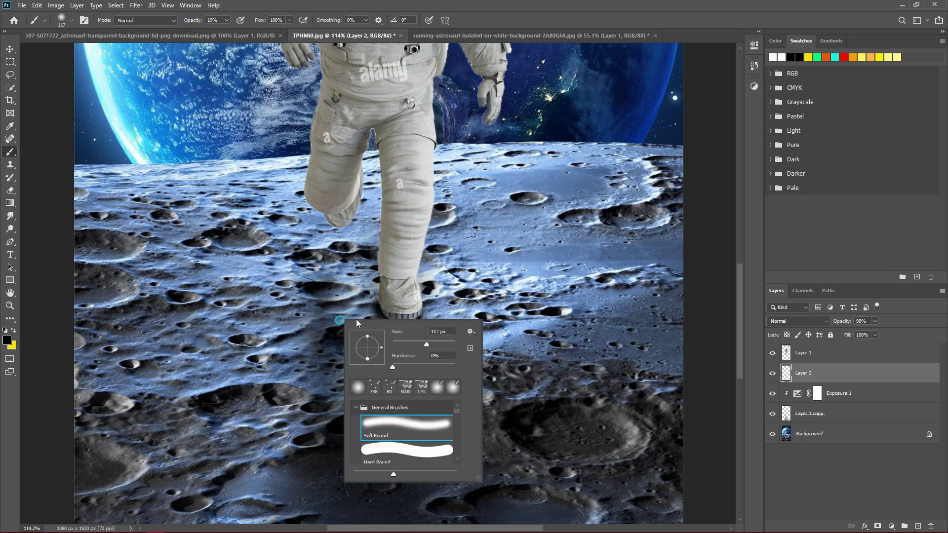
{"action": "left_click_drag", "start_coordinate": [433, 343], "coordinate": [444, 344]}
{"action": "key", "text": "Return"}
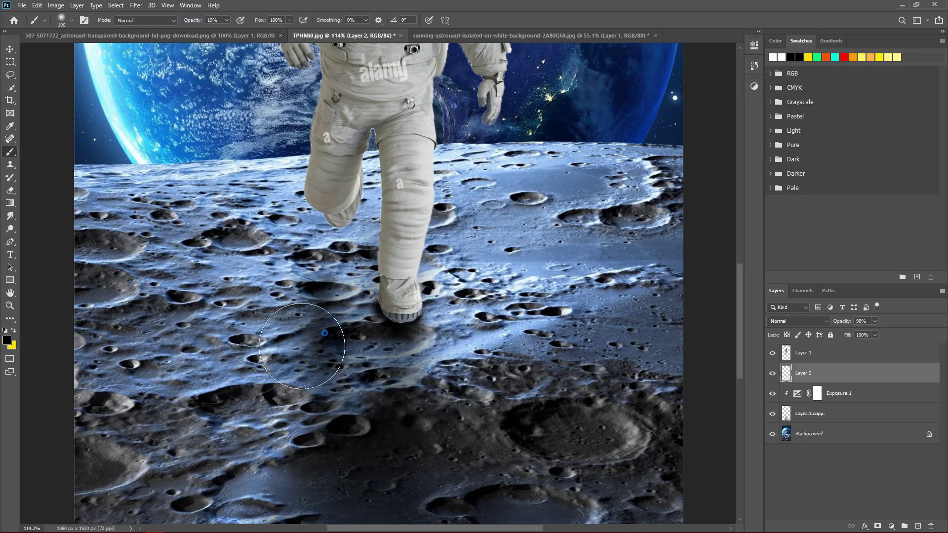
{"action": "left_click_drag", "start_coordinate": [315, 345], "coordinate": [310, 388]}
{"action": "scroll", "coordinate": [384, 450], "scroll_direction": "down", "scroll_amount": 5}
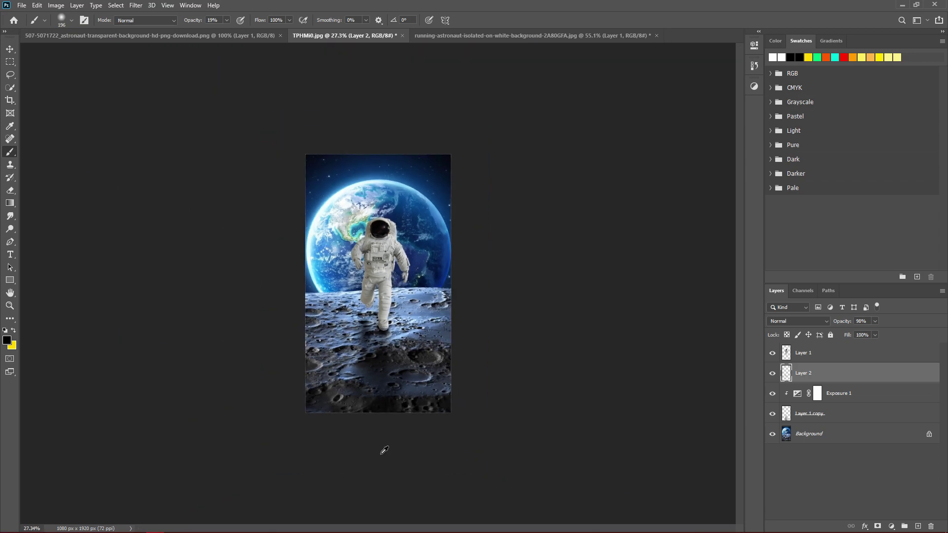
{"action": "scroll", "coordinate": [533, 431], "scroll_direction": "up", "scroll_amount": 2}
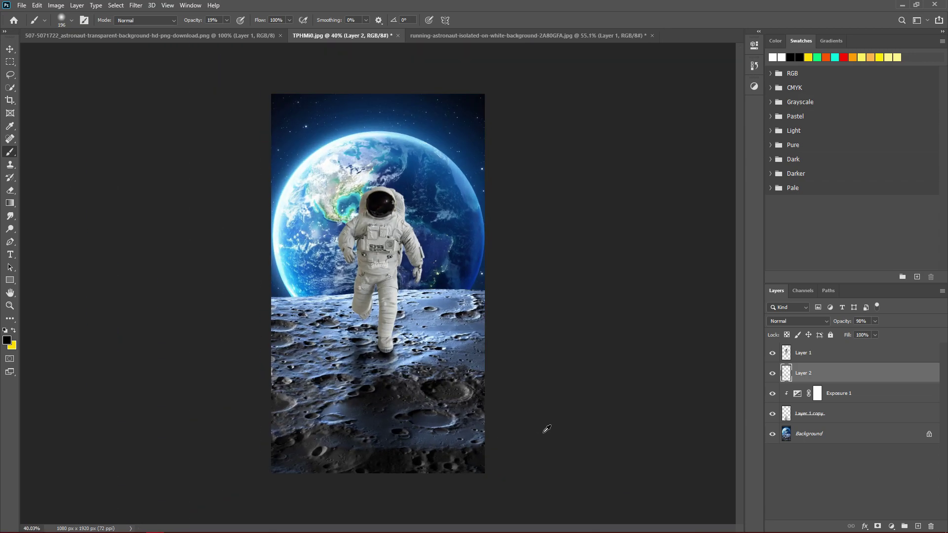
{"action": "left_click", "coordinate": [771, 374]}
{"action": "left_click", "coordinate": [772, 414]}
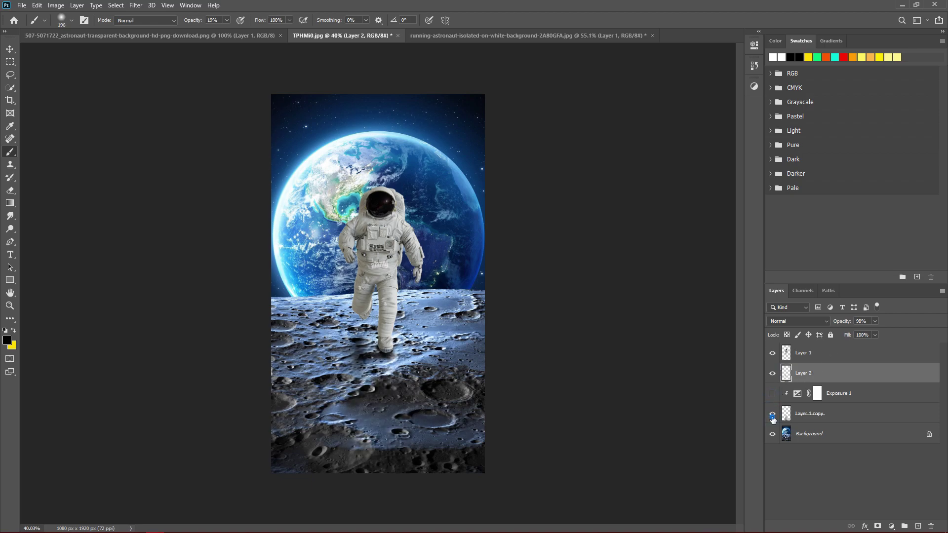
{"action": "left_click", "coordinate": [772, 413]}
{"action": "left_click", "coordinate": [772, 393]}
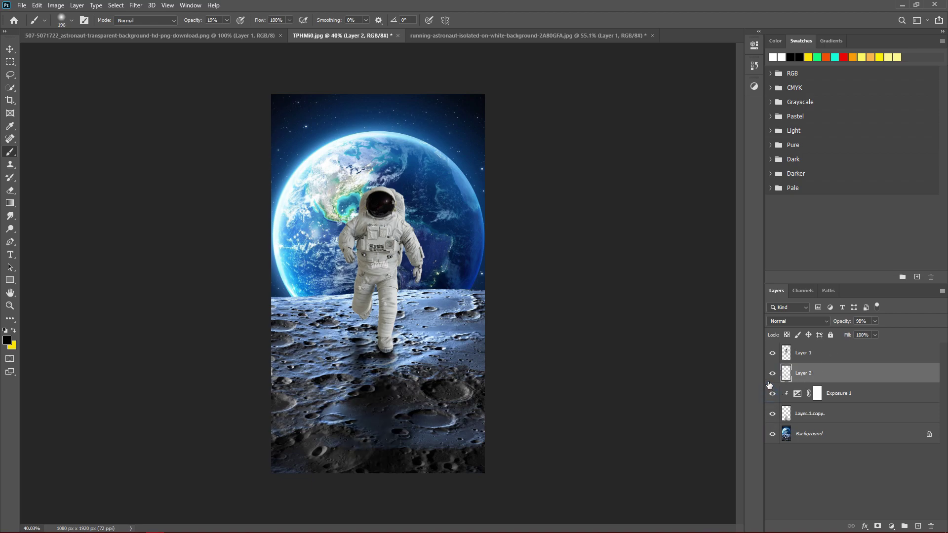
{"action": "left_click", "coordinate": [772, 393]}
{"action": "scroll", "coordinate": [377, 419], "scroll_direction": "up", "scroll_amount": 1}
{"action": "scroll", "coordinate": [380, 398], "scroll_direction": "up", "scroll_amount": 1}
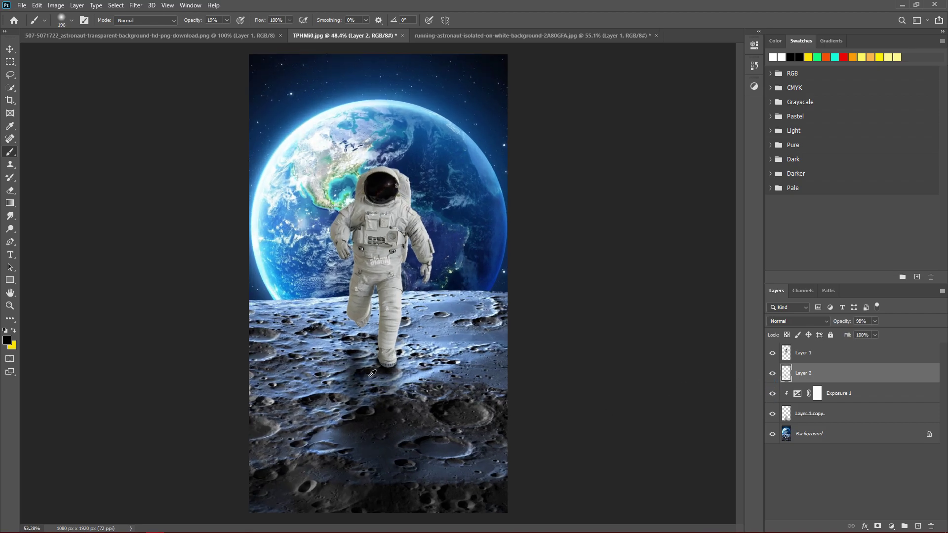
{"action": "scroll", "coordinate": [359, 448], "scroll_direction": "down", "scroll_amount": 2}
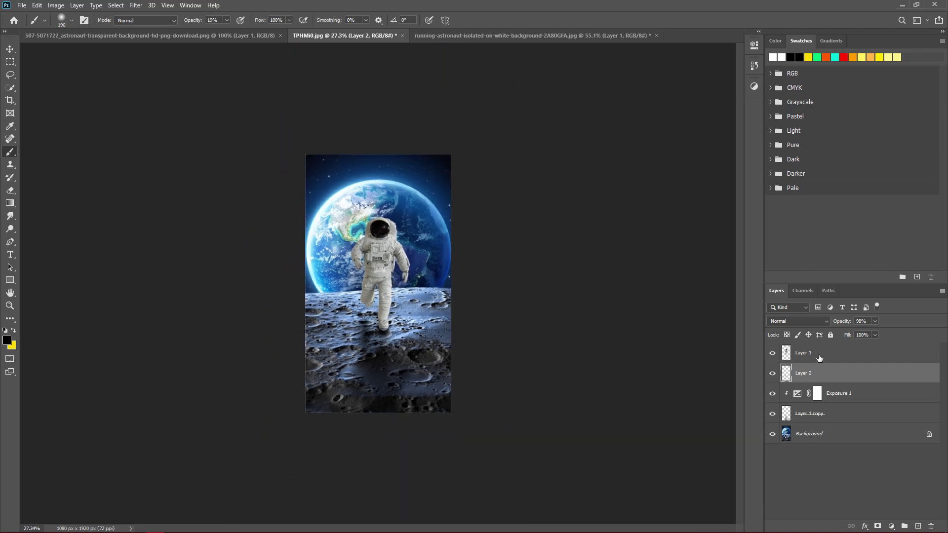
{"action": "left_click", "coordinate": [805, 359]}
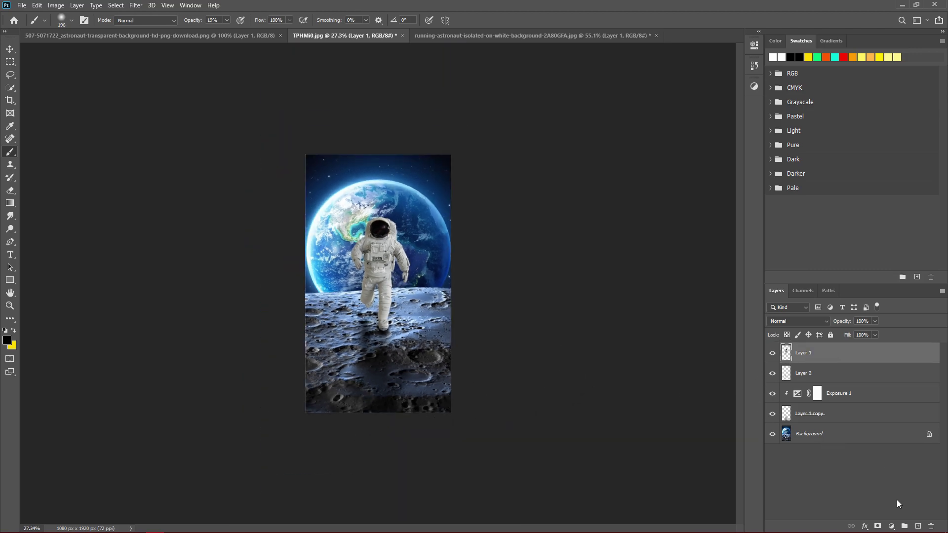
Step: Add a Curves adjustment layer clipped to the astronaut layer
{"action": "left_click", "coordinate": [891, 524]}
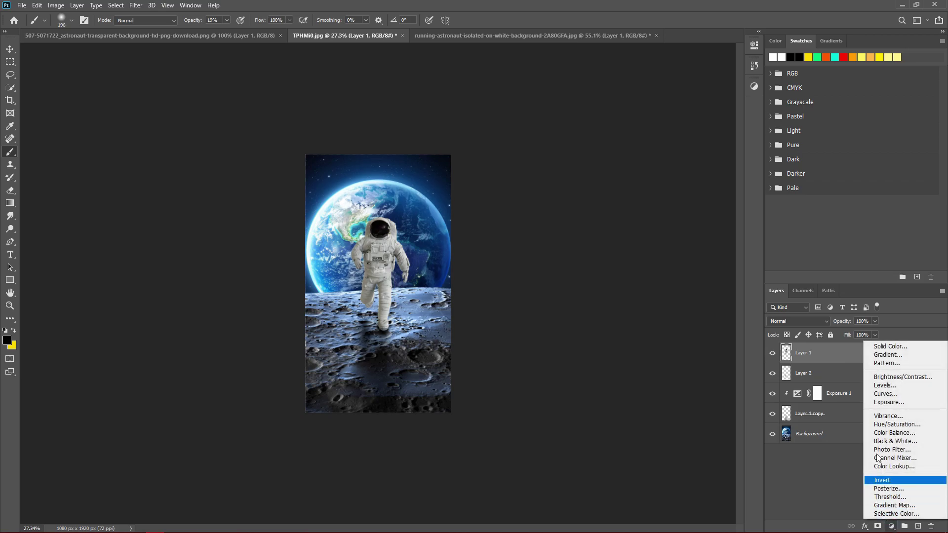
{"action": "left_click", "coordinate": [882, 393]}
{"action": "left_click", "coordinate": [670, 210]}
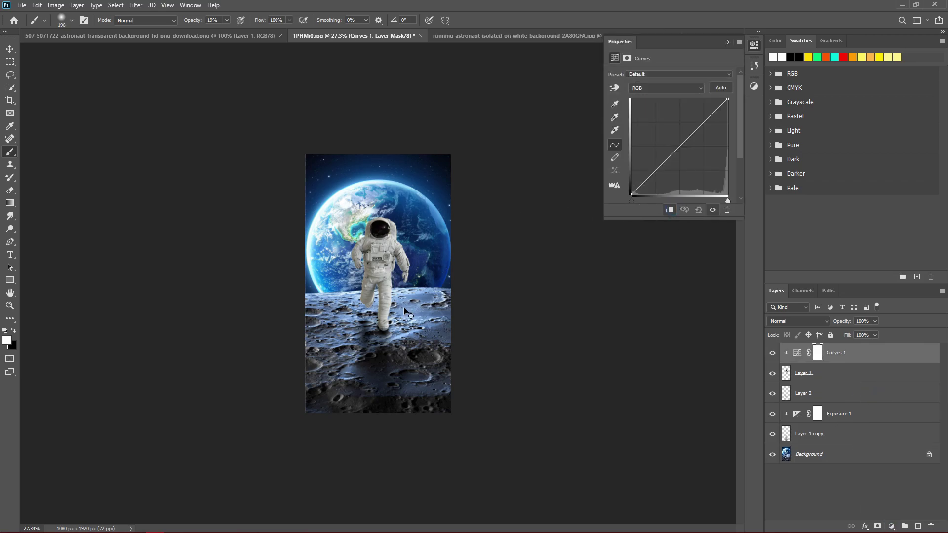
{"action": "left_click_drag", "start_coordinate": [379, 285], "coordinate": [711, 169]}
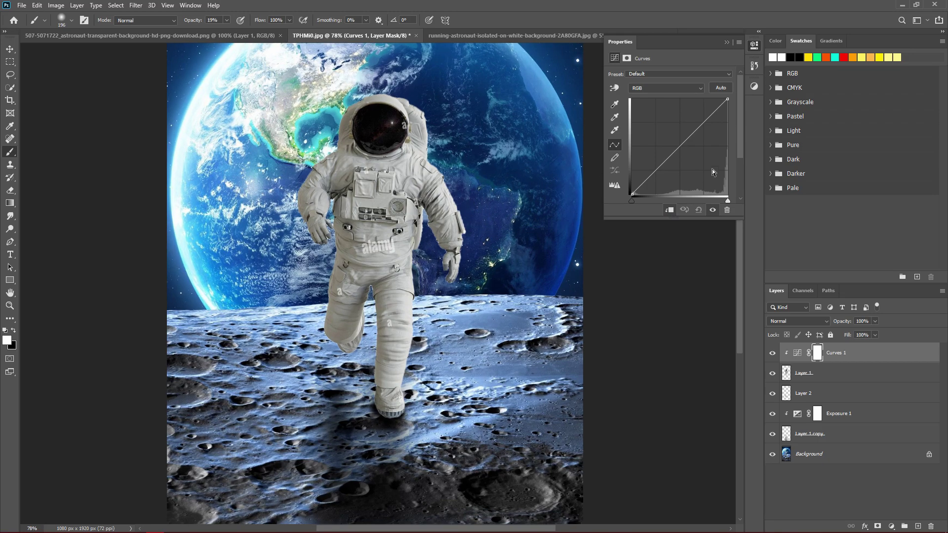
Step: Bend the RGB curve into a steep S-shape that darkens the astronaut
{"action": "left_click_drag", "start_coordinate": [654, 173], "coordinate": [667, 179]}
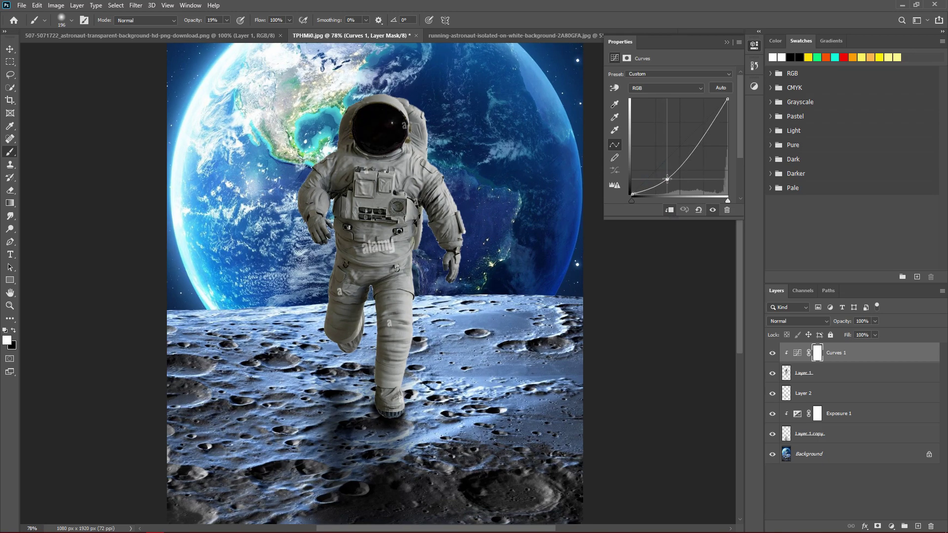
{"action": "left_click_drag", "start_coordinate": [691, 146], "coordinate": [707, 144]}
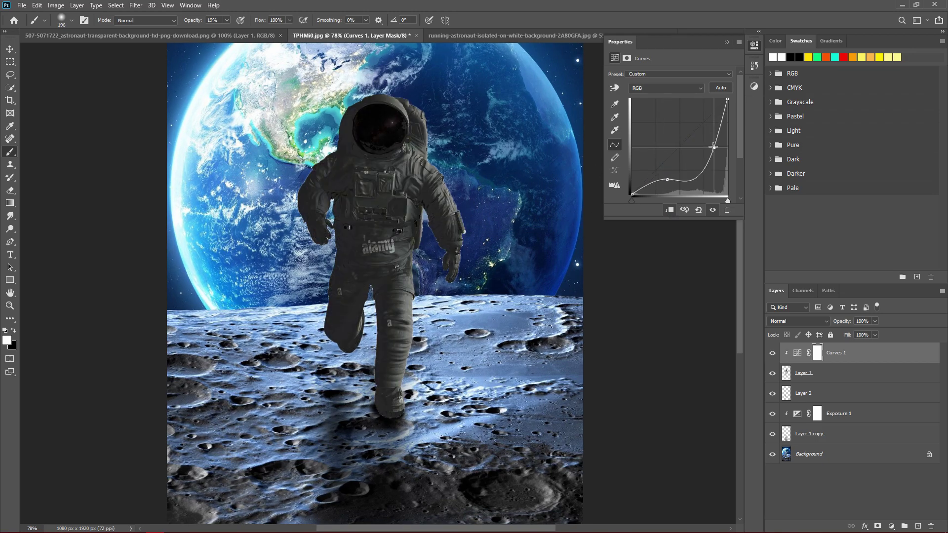
{"action": "left_click_drag", "start_coordinate": [666, 179], "coordinate": [657, 194]}
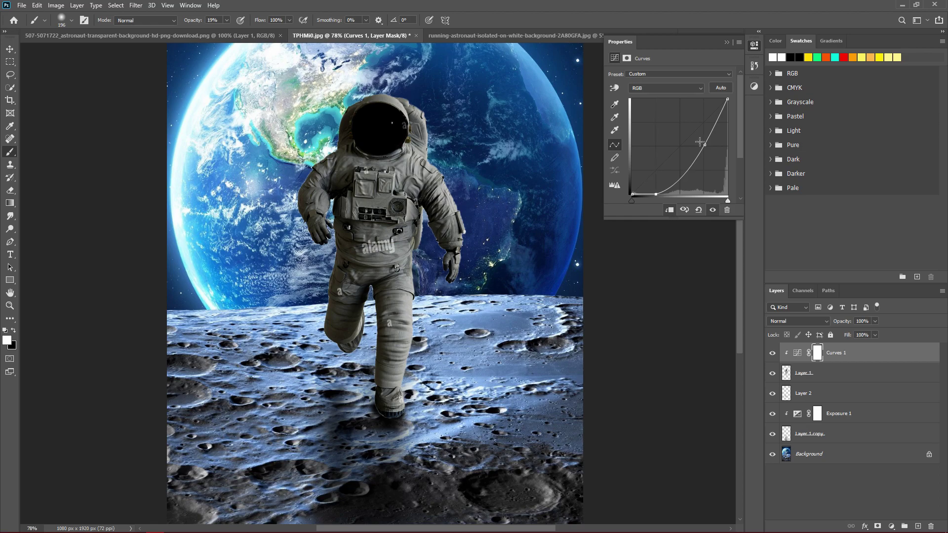
{"action": "mouse_move", "coordinate": [715, 132]}
{"action": "left_mouse_down"}
{"action": "mouse_move", "coordinate": [705, 148]}
{"action": "mouse_move", "coordinate": [715, 128]}
{"action": "left_mouse_up"}
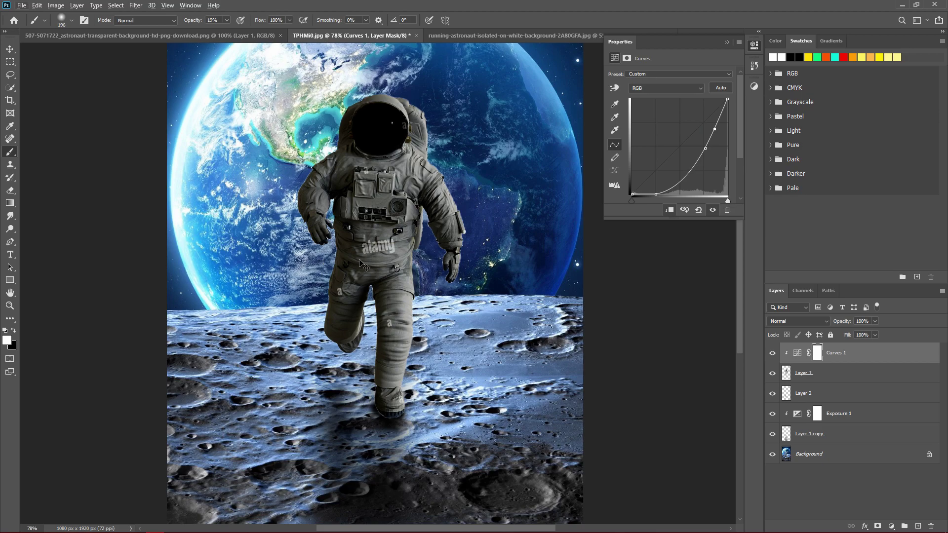
{"action": "scroll", "coordinate": [362, 265], "scroll_direction": "right", "scroll_amount": 2}
{"action": "scroll", "coordinate": [433, 227], "scroll_direction": "down", "scroll_amount": 4}
{"action": "scroll", "coordinate": [429, 250], "scroll_direction": "down", "scroll_amount": 2}
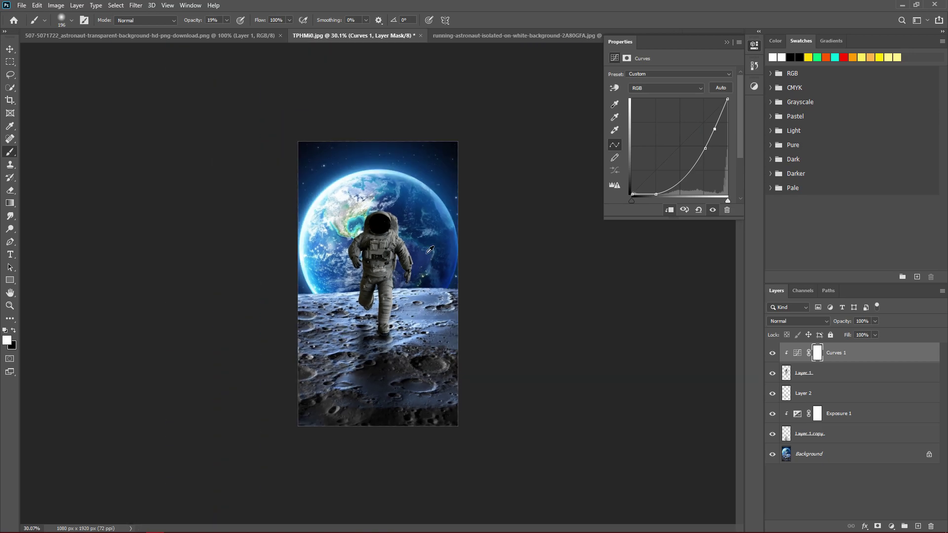
{"action": "scroll", "coordinate": [429, 250], "scroll_direction": "up", "scroll_amount": 3}
Step: Paint black on the Curves 1 mask along the astronaut's helmet edge
{"action": "left_click", "coordinate": [726, 43]}
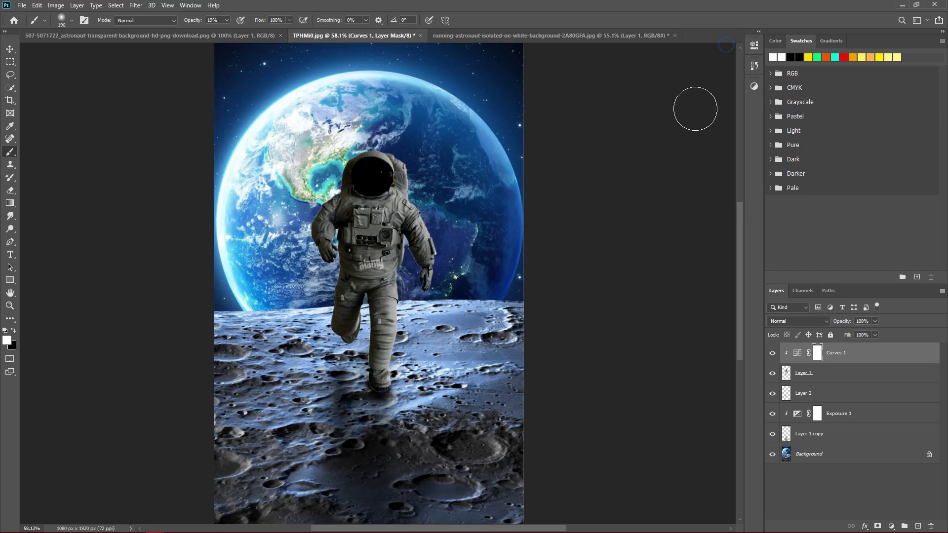
{"action": "left_click", "coordinate": [15, 331]}
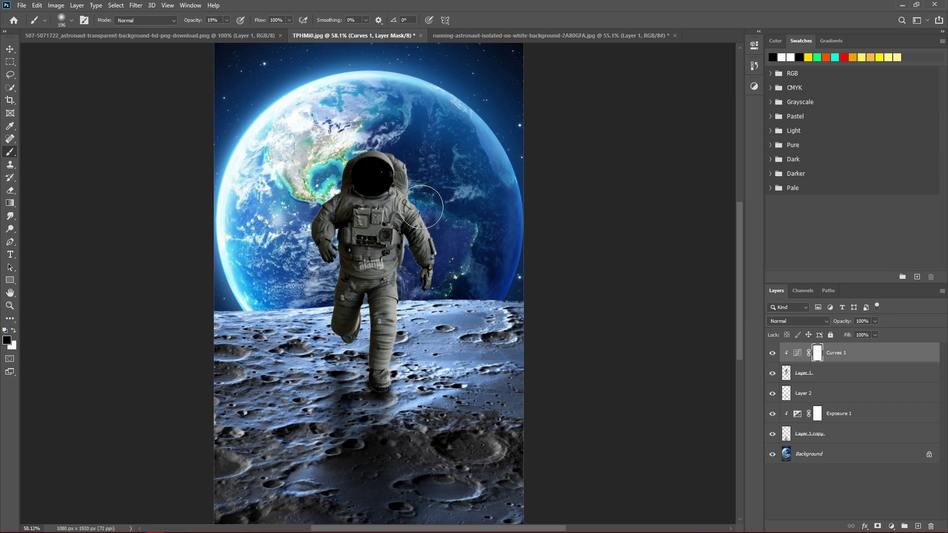
{"action": "left_click_drag", "start_coordinate": [425, 221], "coordinate": [319, 172]}
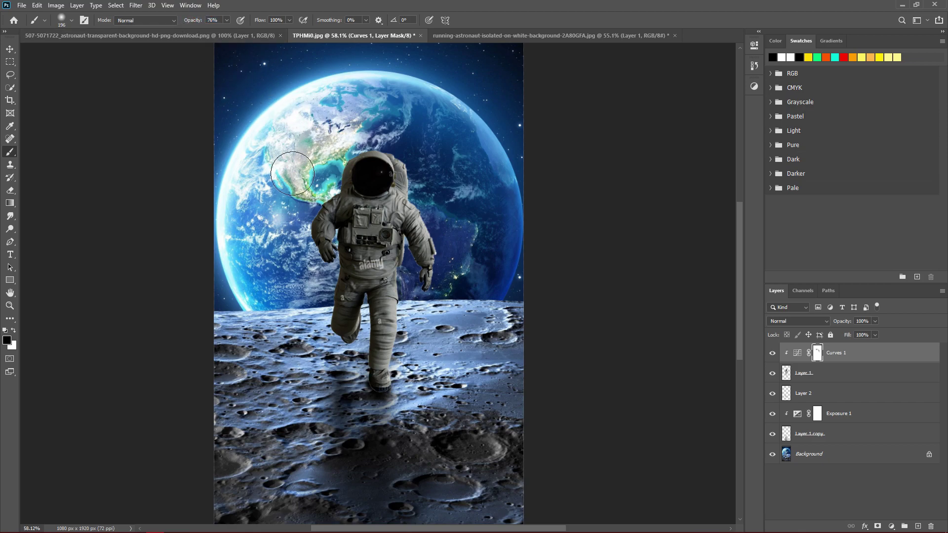
{"action": "mouse_move", "coordinate": [292, 174]}
{"action": "left_mouse_down"}
{"action": "mouse_move", "coordinate": [310, 326]}
{"action": "mouse_move", "coordinate": [405, 334]}
{"action": "mouse_move", "coordinate": [392, 139]}
{"action": "mouse_move", "coordinate": [292, 239]}
{"action": "mouse_move", "coordinate": [298, 309]}
{"action": "left_mouse_up"}
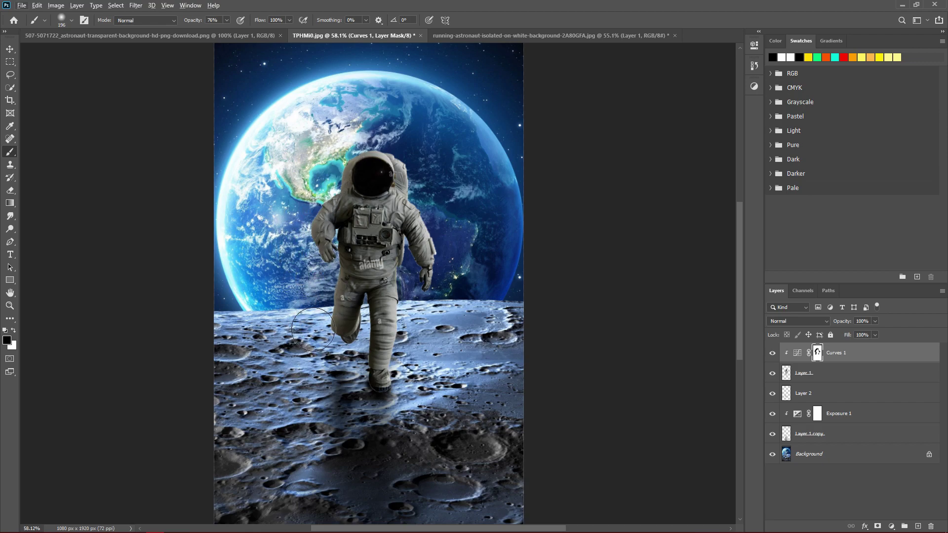
Step: Shrink the brush to about 79 px and mask the darkening off the legs
{"action": "right_click", "coordinate": [321, 367]}
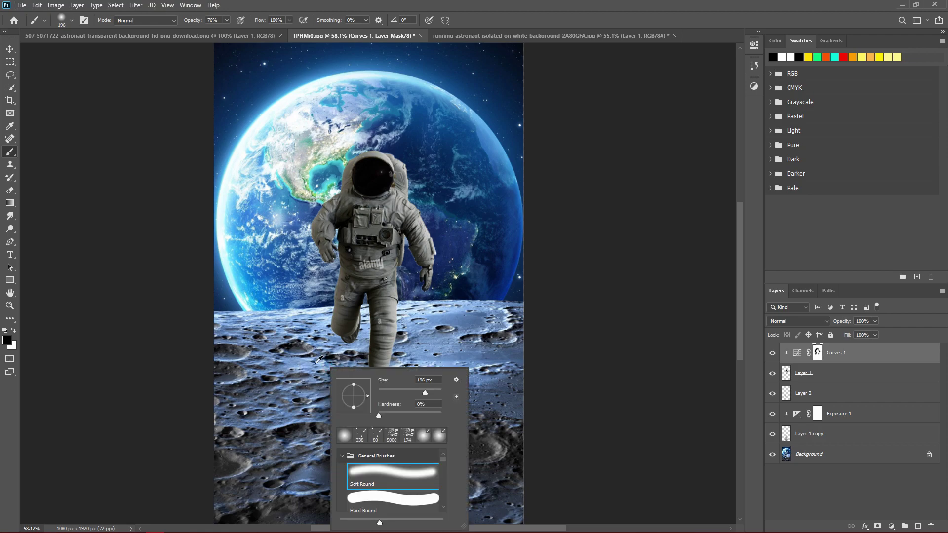
{"action": "key", "text": "Escape"}
{"action": "right_click", "coordinate": [299, 364], "text": "alt"}
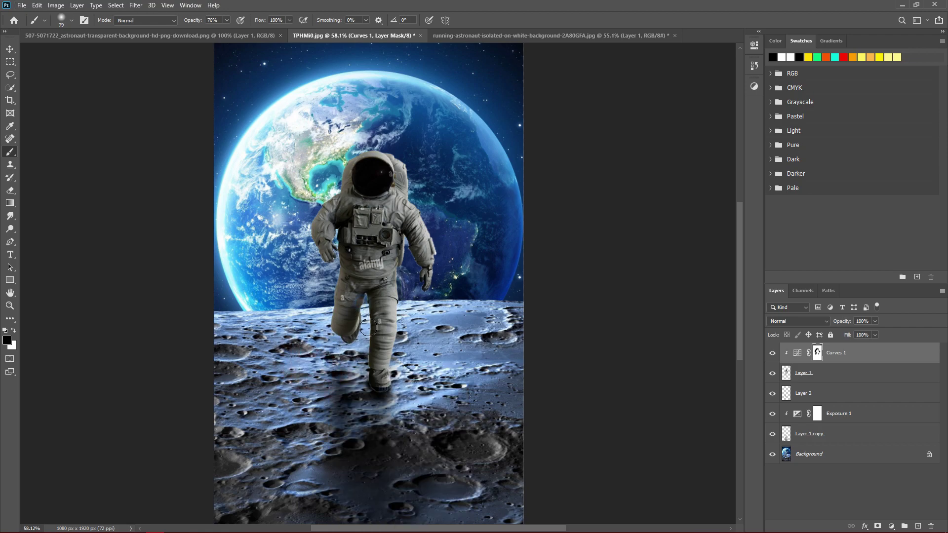
{"action": "left_click_drag", "start_coordinate": [366, 298], "coordinate": [359, 349]}
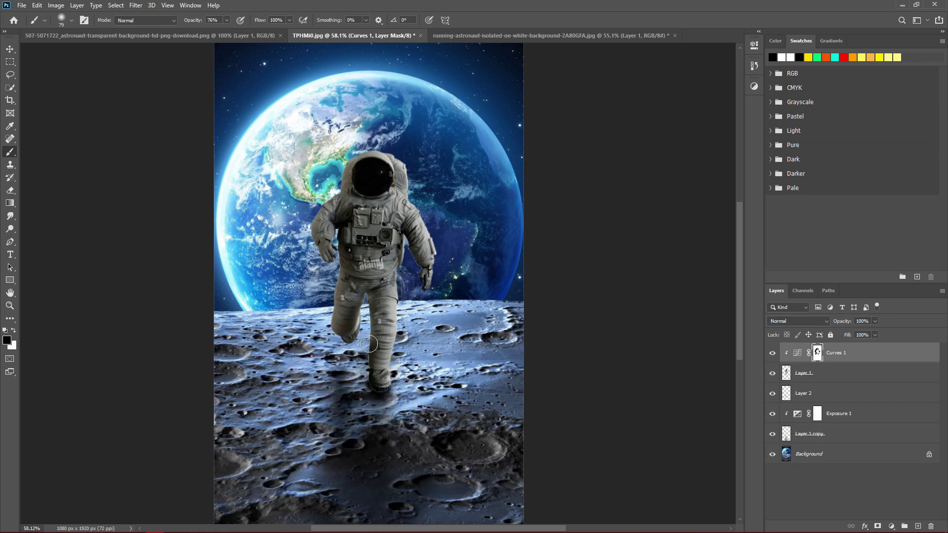
{"action": "right_click", "coordinate": [363, 350]}
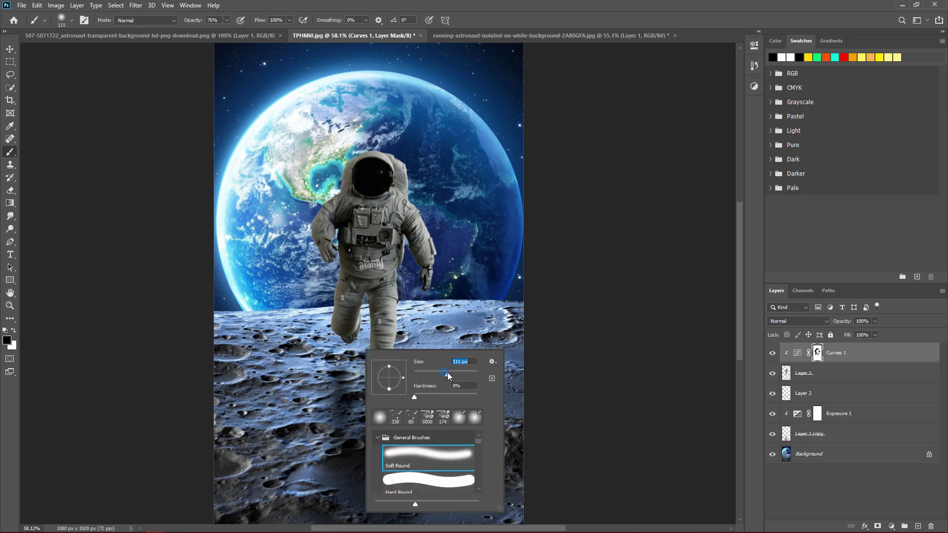
Step: With a 111 px, 37% brush, mask the astronaut's sides, shoulder, backpack, arm and leg
{"action": "key", "text": "Return"}
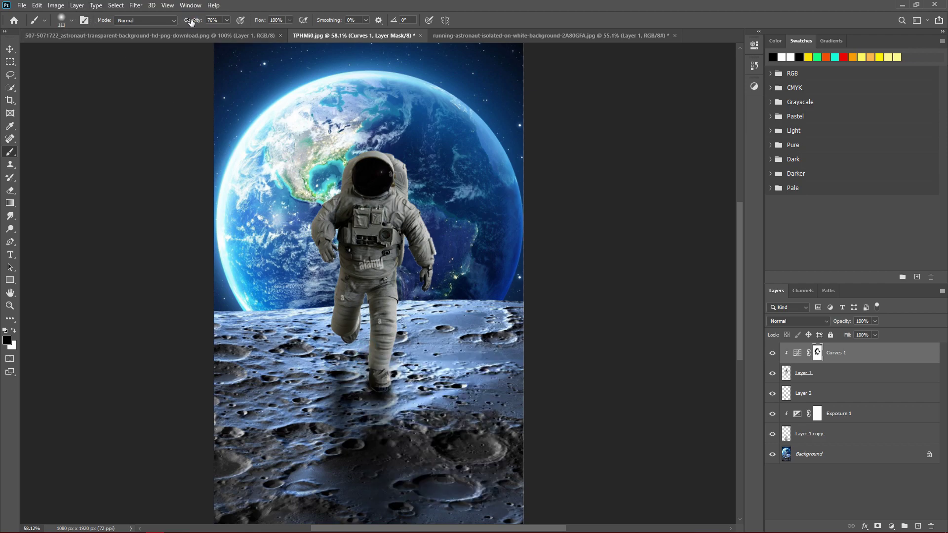
{"action": "mouse_move", "coordinate": [404, 258]}
{"action": "left_mouse_down"}
{"action": "mouse_move", "coordinate": [402, 339]}
{"action": "mouse_move", "coordinate": [361, 321]}
{"action": "mouse_move", "coordinate": [352, 253]}
{"action": "mouse_move", "coordinate": [344, 271]}
{"action": "left_mouse_up"}
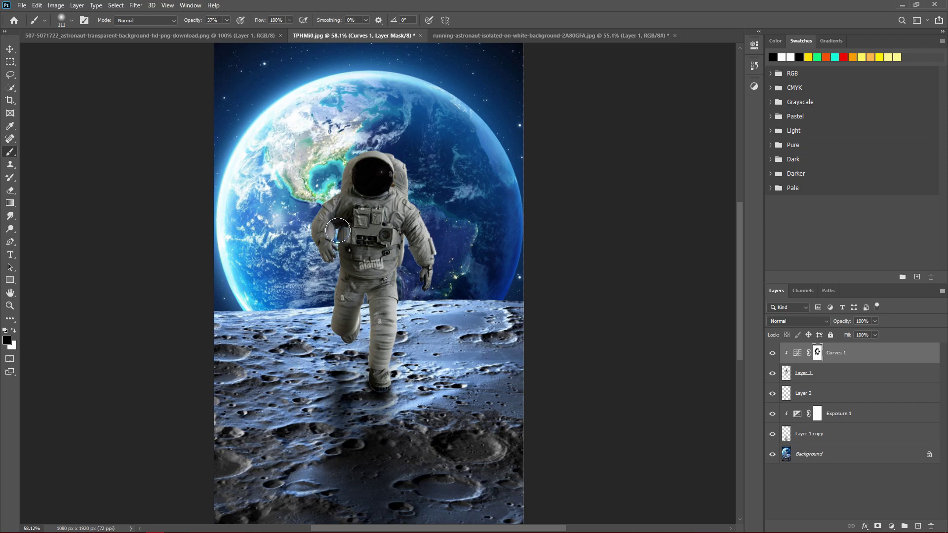
{"action": "left_click_drag", "start_coordinate": [347, 196], "coordinate": [342, 190]}
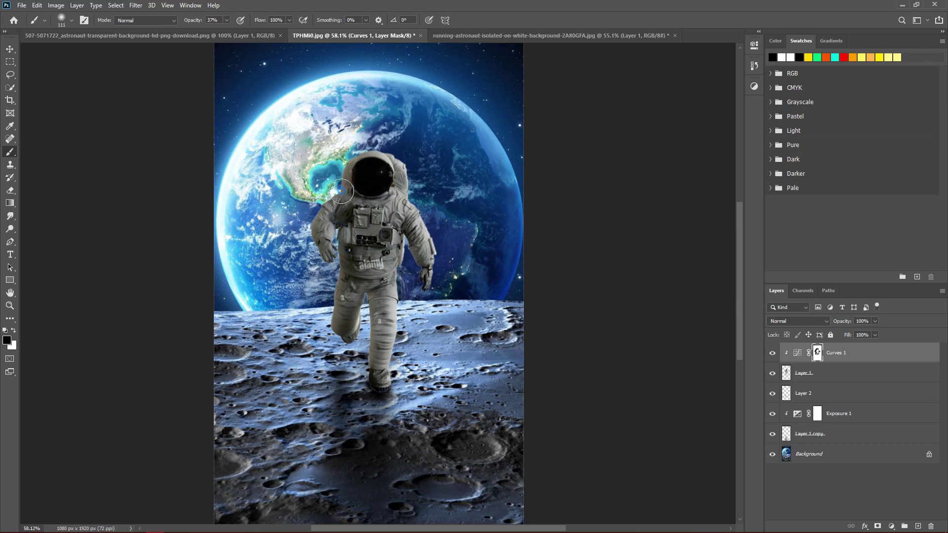
{"action": "left_click_drag", "start_coordinate": [416, 195], "coordinate": [349, 158]}
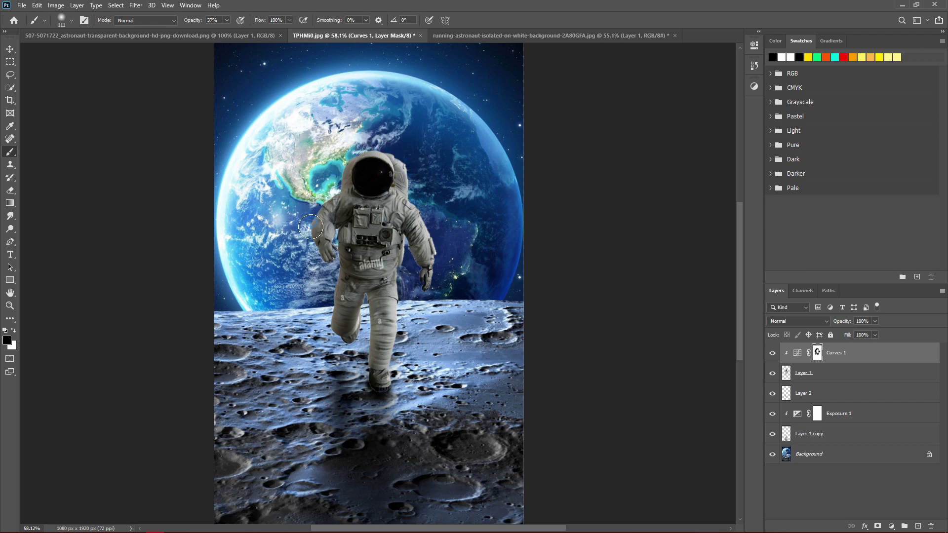
{"action": "left_click_drag", "start_coordinate": [310, 227], "coordinate": [317, 281]}
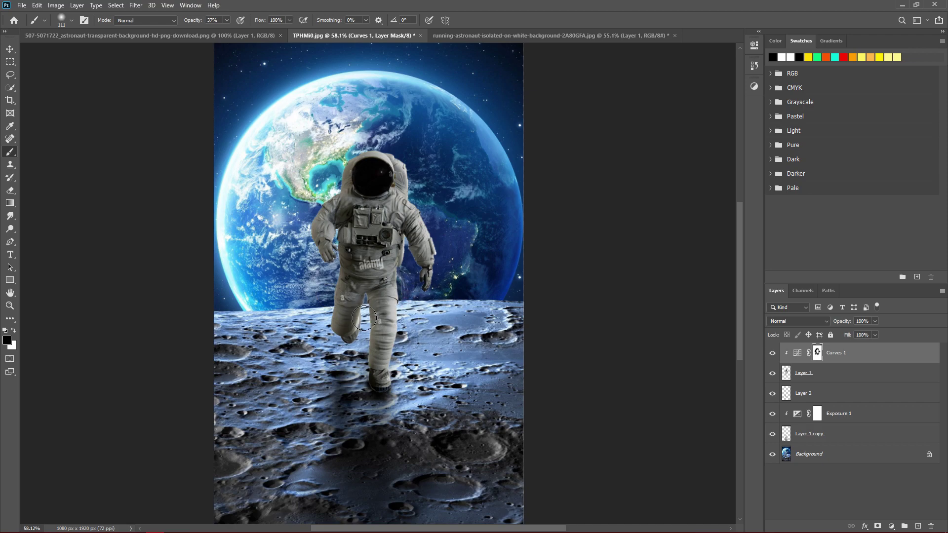
{"action": "left_click_drag", "start_coordinate": [366, 322], "coordinate": [350, 355]}
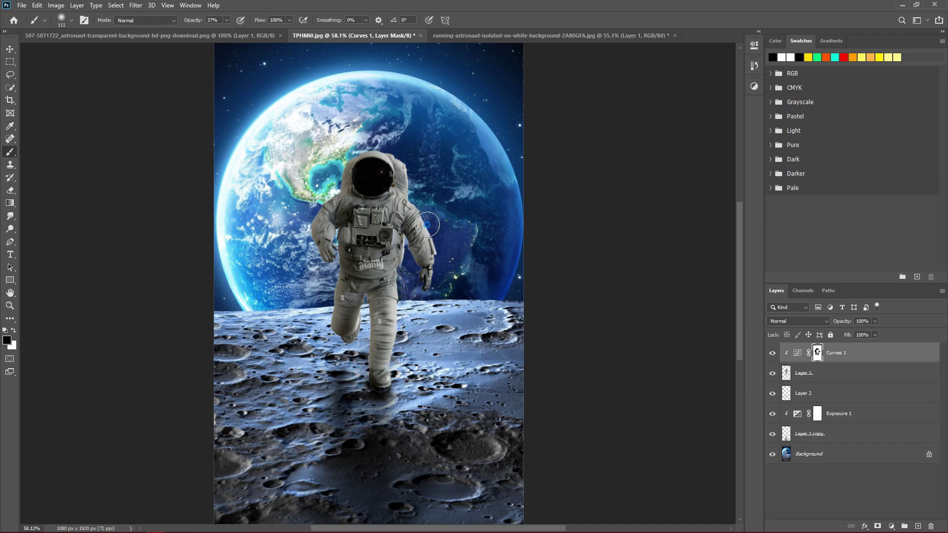
{"action": "scroll", "coordinate": [425, 209], "scroll_direction": "down", "scroll_amount": 3}
{"action": "scroll", "coordinate": [425, 209], "scroll_direction": "up", "scroll_amount": 2}
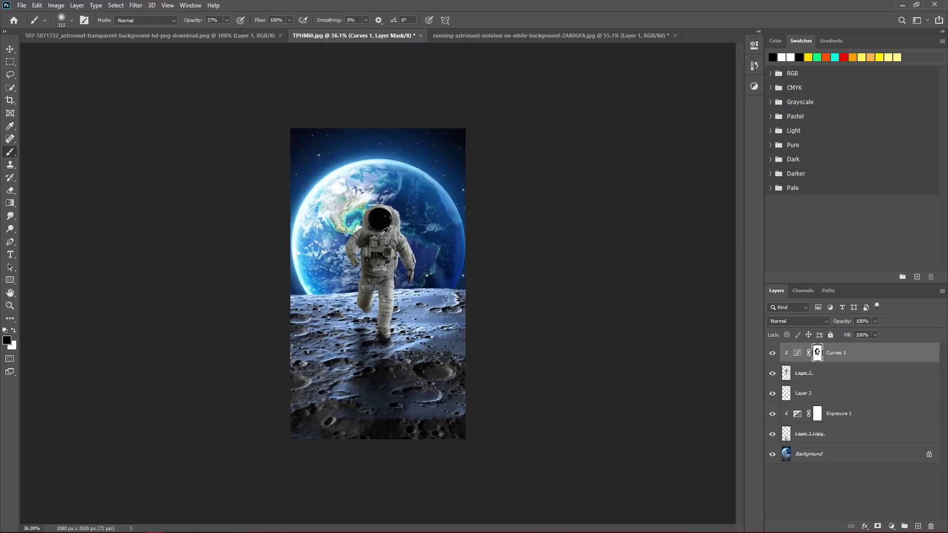
{"action": "scroll", "coordinate": [425, 208], "scroll_direction": "up", "scroll_amount": 4}
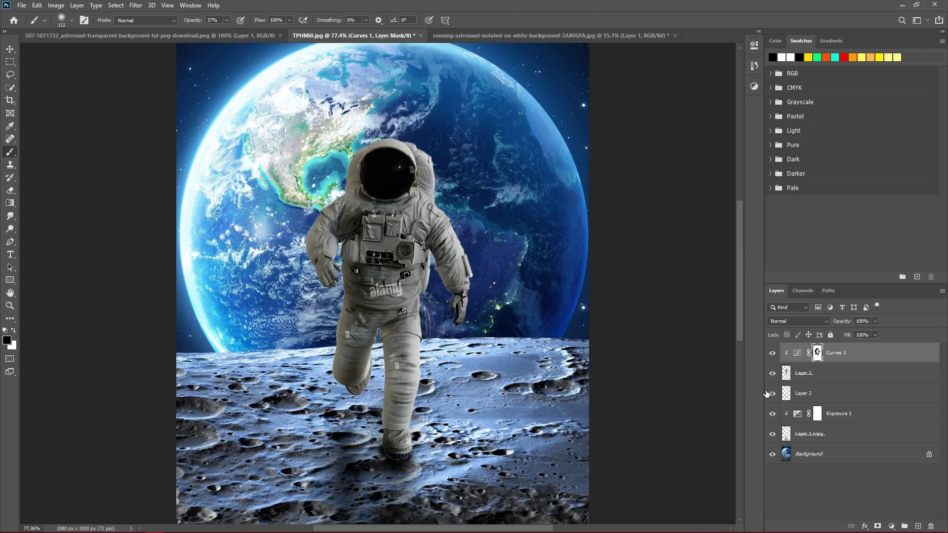
{"action": "left_click", "coordinate": [771, 351]}
{"action": "scroll", "coordinate": [567, 296], "scroll_direction": "down", "scroll_amount": 3}
{"action": "scroll", "coordinate": [447, 225], "scroll_direction": "down", "scroll_amount": 1}
{"action": "scroll", "coordinate": [410, 230], "scroll_direction": "up", "scroll_amount": 1}
{"action": "scroll", "coordinate": [419, 208], "scroll_direction": "up", "scroll_amount": 2}
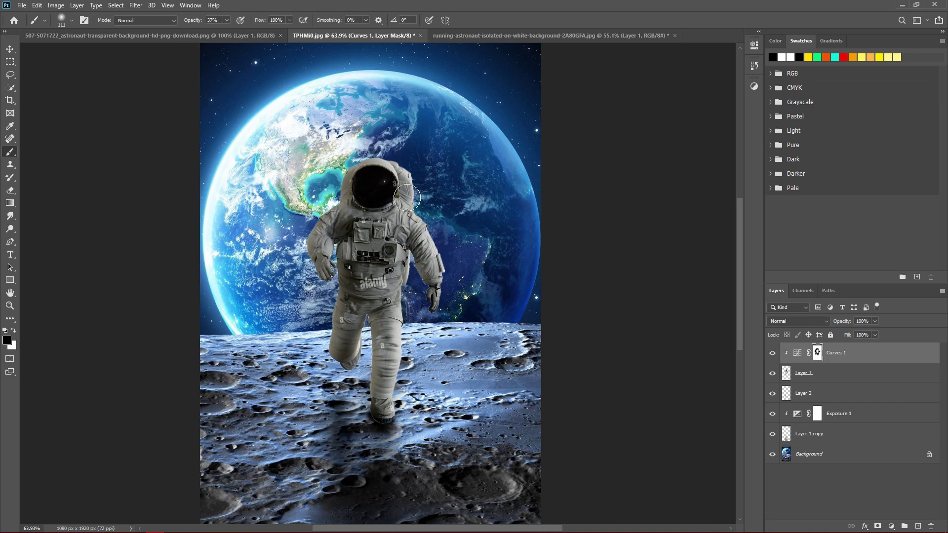
{"action": "left_click_drag", "start_coordinate": [524, 216], "coordinate": [527, 216]}
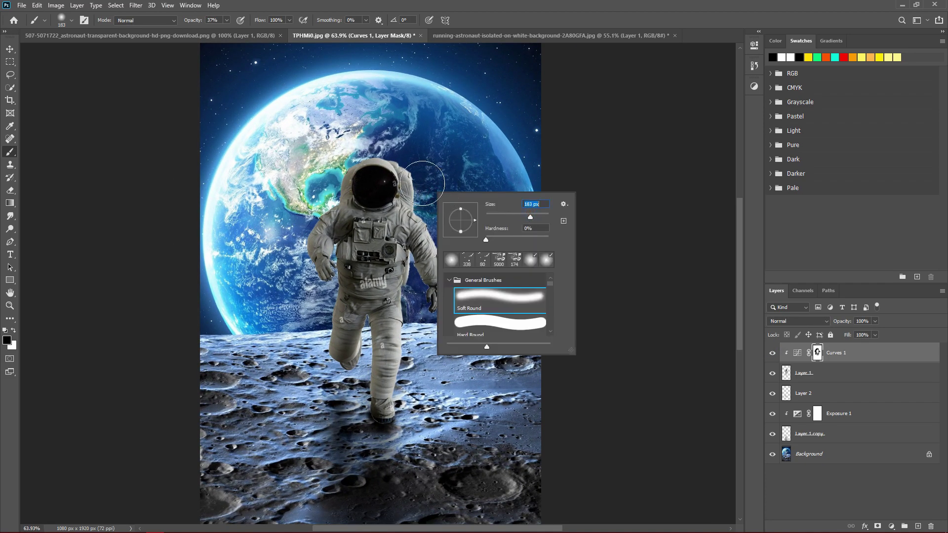
{"action": "key", "text": "Return"}
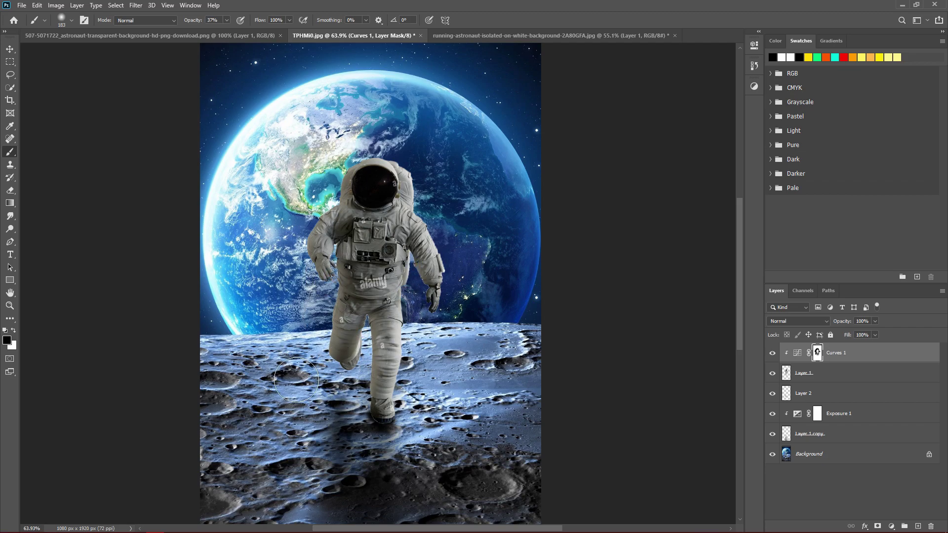
{"action": "scroll", "coordinate": [385, 237], "scroll_direction": "down", "scroll_amount": 3}
{"action": "scroll", "coordinate": [404, 332], "scroll_direction": "down", "scroll_amount": 2}
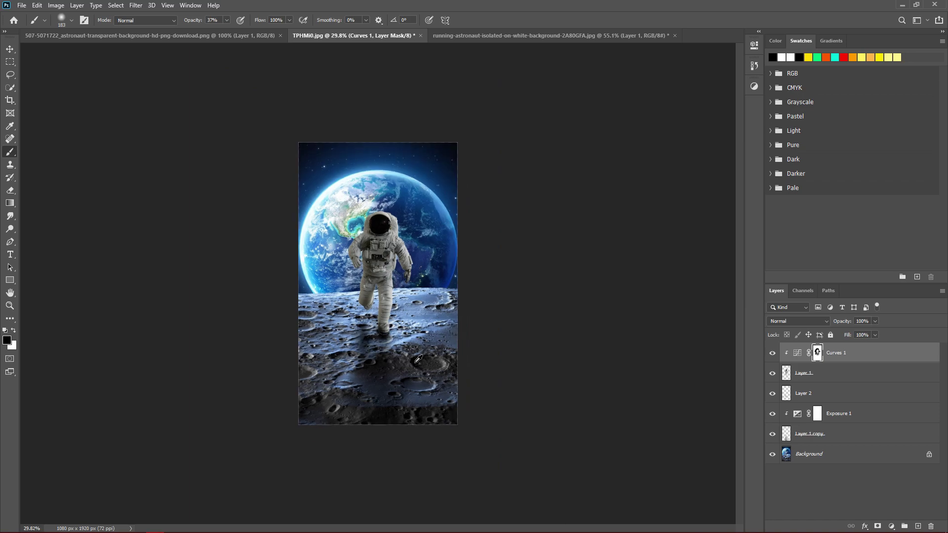
{"action": "scroll", "coordinate": [414, 348], "scroll_direction": "up", "scroll_amount": 2}
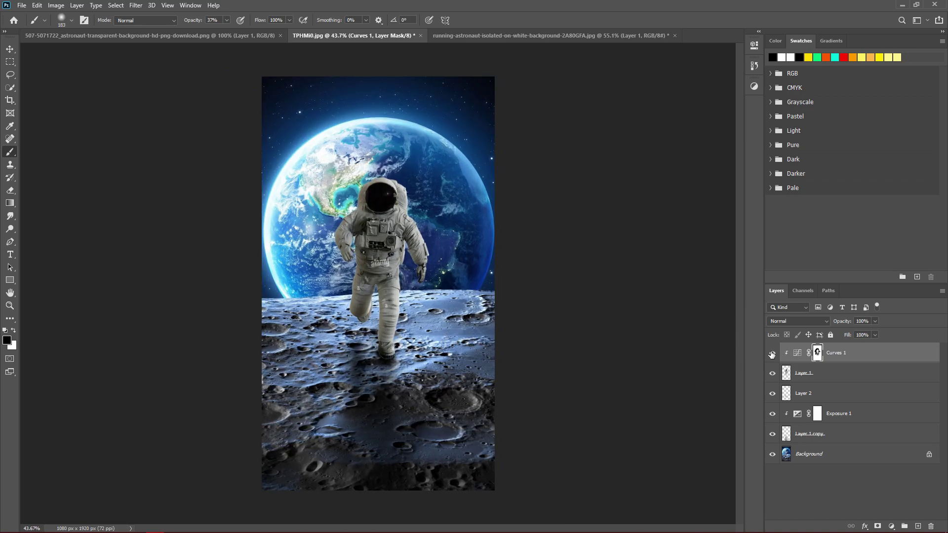
{"action": "left_click", "coordinate": [771, 353]}
{"action": "key", "text": "alt+space"}
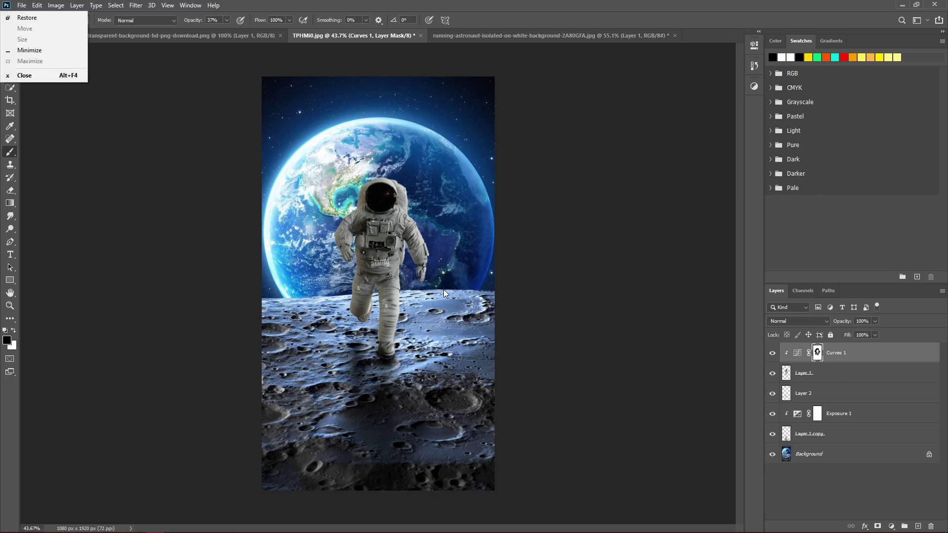
{"action": "key", "text": "Escape"}
{"action": "scroll", "coordinate": [443, 295], "scroll_direction": "up", "scroll_amount": 2}
{"action": "scroll", "coordinate": [444, 276], "scroll_direction": "up", "scroll_amount": 3}
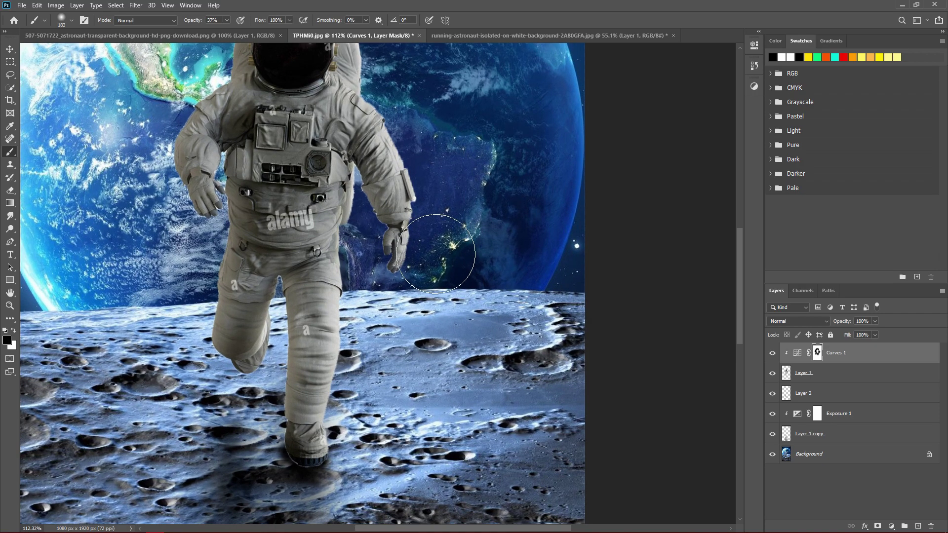
{"action": "scroll", "coordinate": [432, 245], "scroll_direction": "down", "scroll_amount": 4}
{"action": "left_click", "coordinate": [772, 352]}
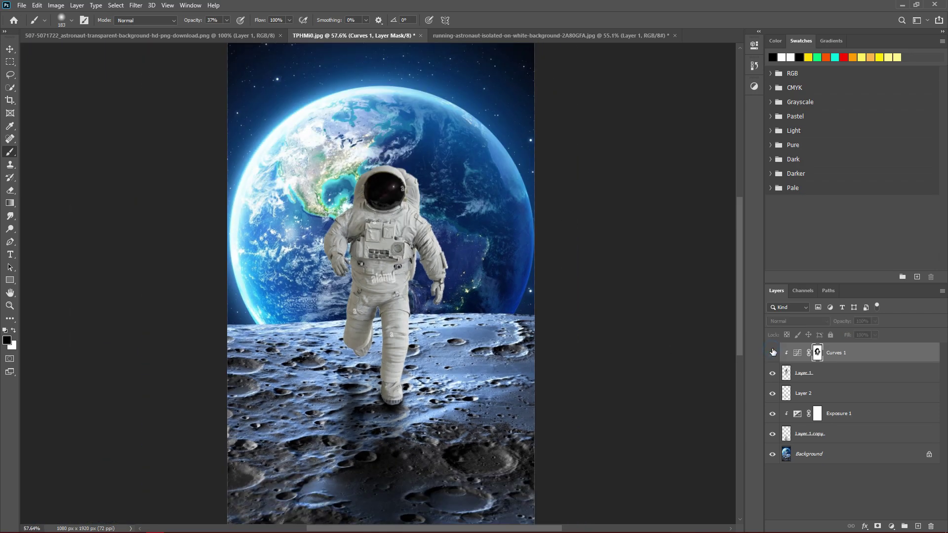
{"action": "left_click", "coordinate": [772, 352]}
{"action": "left_click", "coordinate": [773, 353]}
{"action": "left_click", "coordinate": [772, 352]}
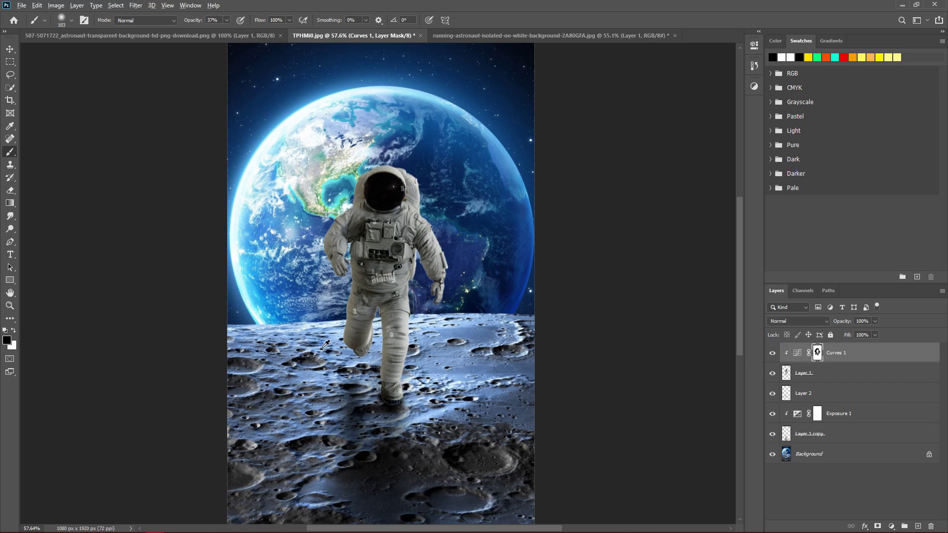
{"action": "scroll", "coordinate": [390, 320], "scroll_direction": "down", "scroll_amount": 3}
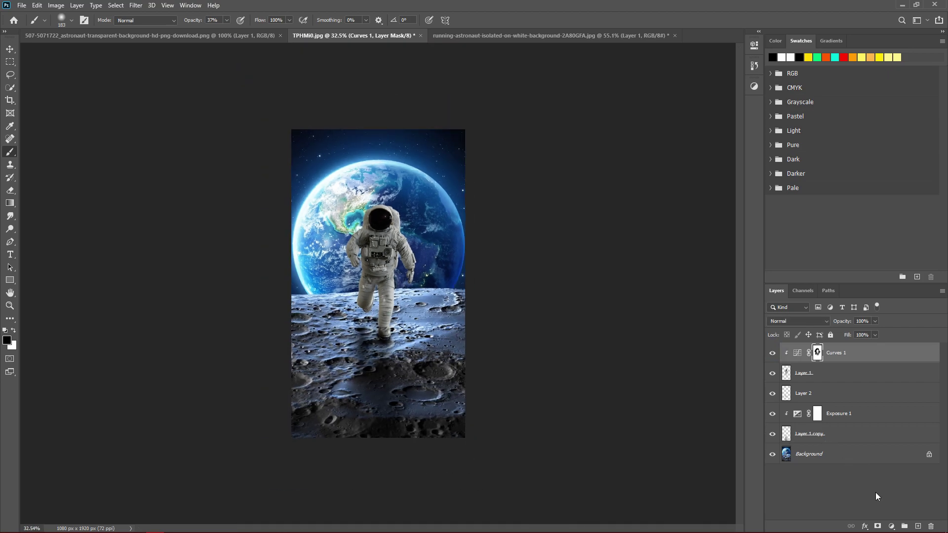
Step: Add a Color Lookup layer, trying EdgyAmber and then the Crisp_Winter.look LUT
{"action": "left_click", "coordinate": [892, 525]}
{"action": "left_click", "coordinate": [889, 470]}
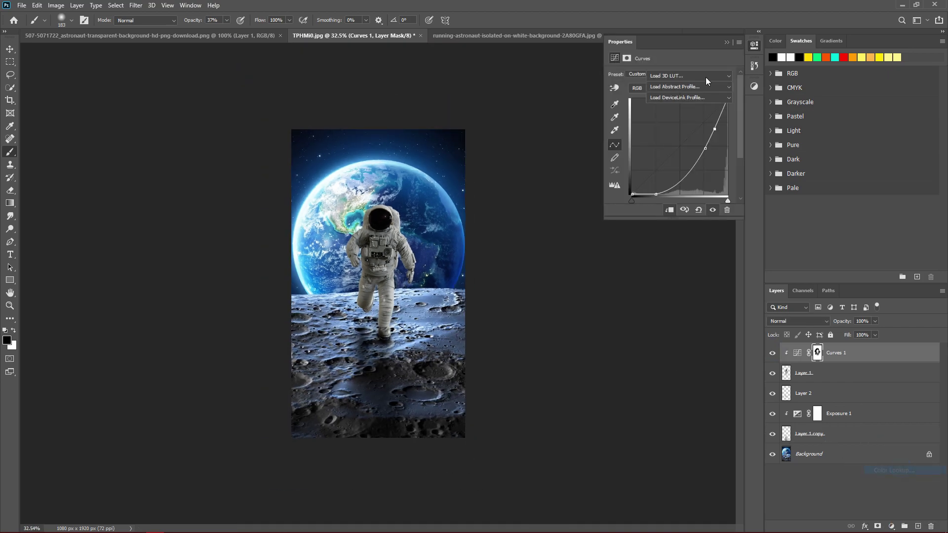
{"action": "left_click", "coordinate": [675, 75]}
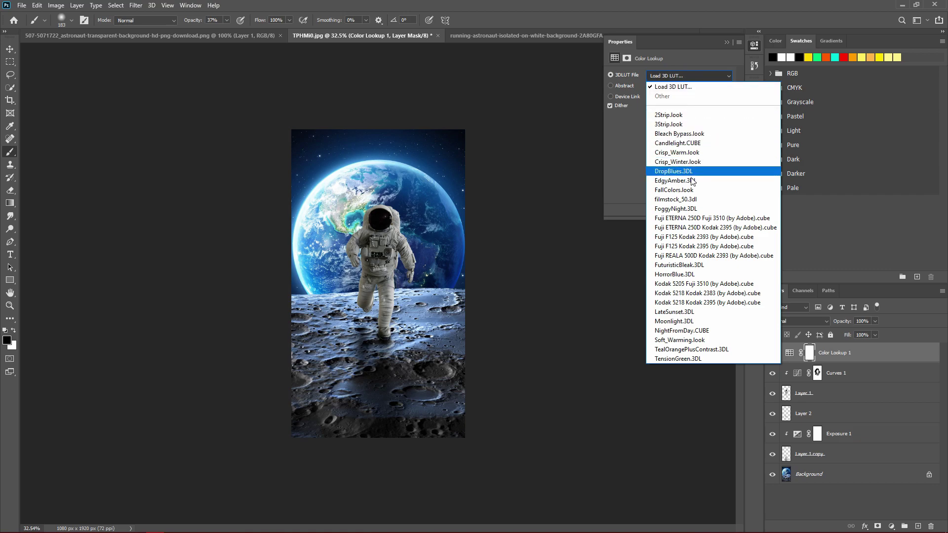
{"action": "left_click", "coordinate": [691, 182]}
{"action": "left_click", "coordinate": [679, 78]}
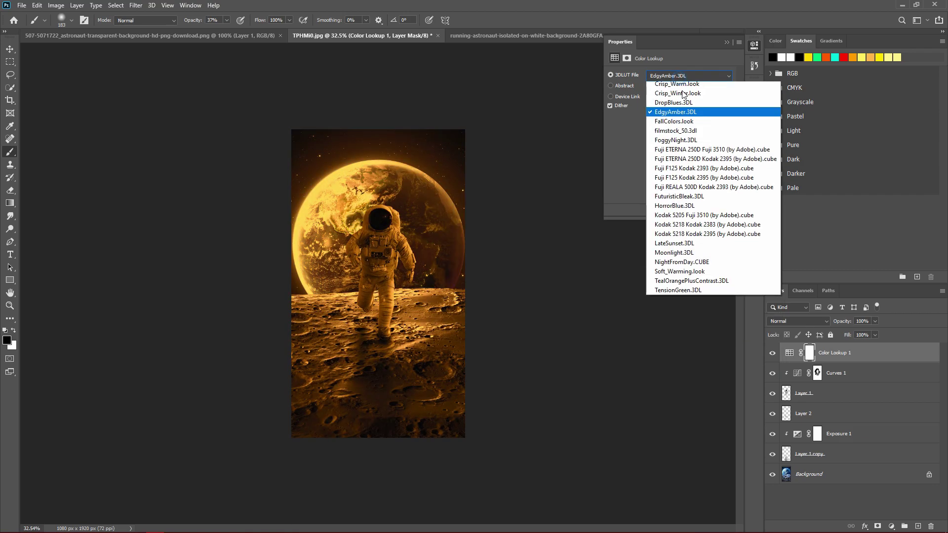
{"action": "left_click", "coordinate": [677, 160]}
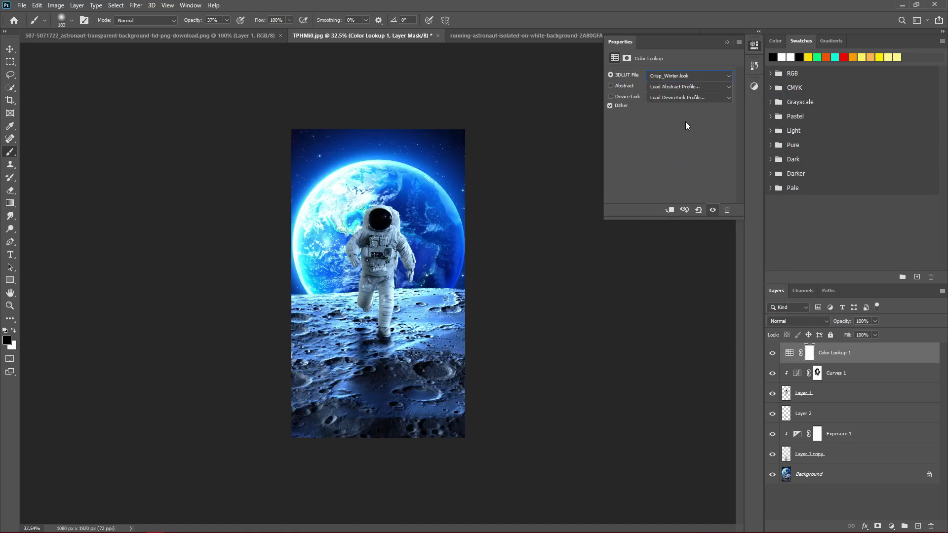
{"action": "left_click", "coordinate": [685, 77]}
{"action": "left_click", "coordinate": [672, 123]}
Step: Lower the Color Lookup 1 layer's opacity to 47%
{"action": "left_click", "coordinate": [726, 42]}
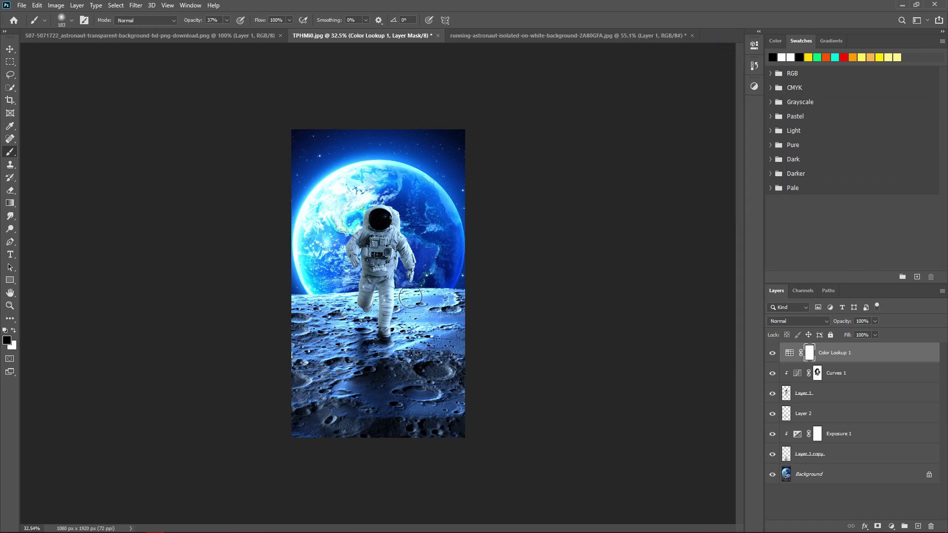
{"action": "scroll", "coordinate": [410, 296], "scroll_direction": "up", "scroll_amount": 5}
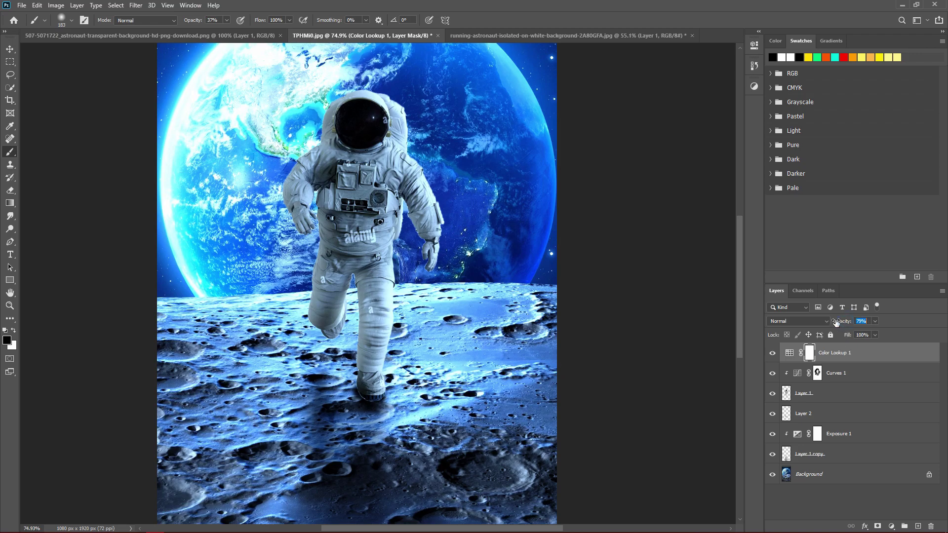
{"action": "left_click_drag", "start_coordinate": [836, 321], "coordinate": [838, 321]}
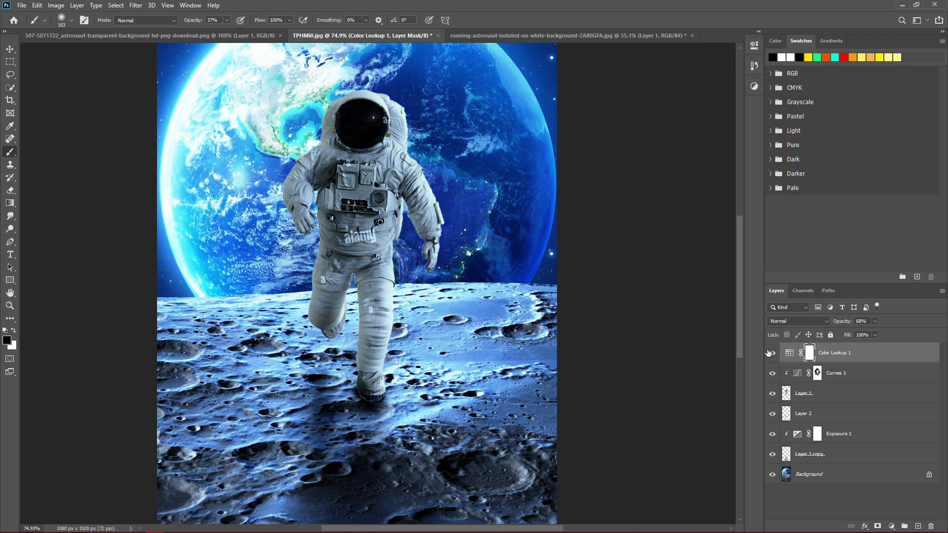
{"action": "scroll", "coordinate": [691, 286], "scroll_direction": "down", "scroll_amount": 1}
{"action": "scroll", "coordinate": [691, 287], "scroll_direction": "down", "scroll_amount": 2}
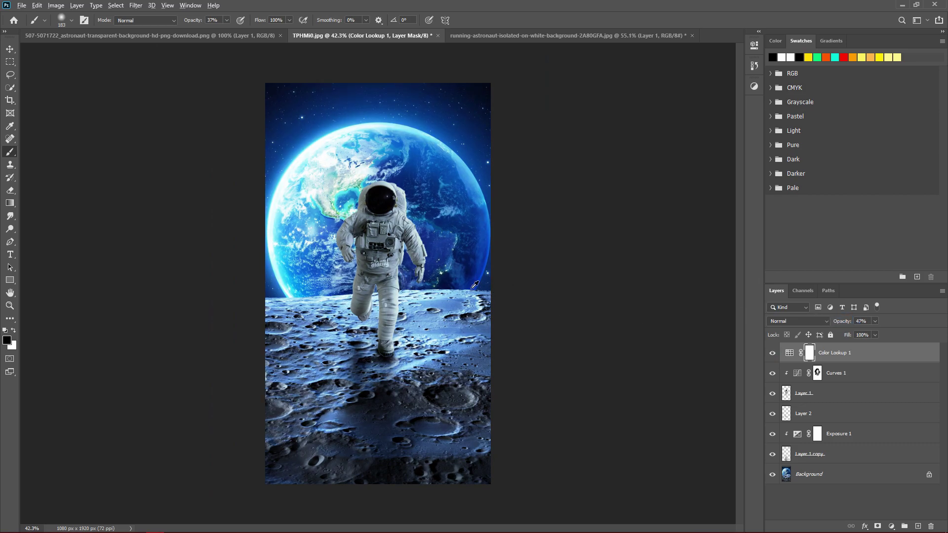
{"action": "scroll", "coordinate": [425, 282], "scroll_direction": "up", "scroll_amount": 1}
Step: Select the Curves 1 layer and hide the Color Lookup 1 layer
{"action": "left_click", "coordinate": [836, 376]}
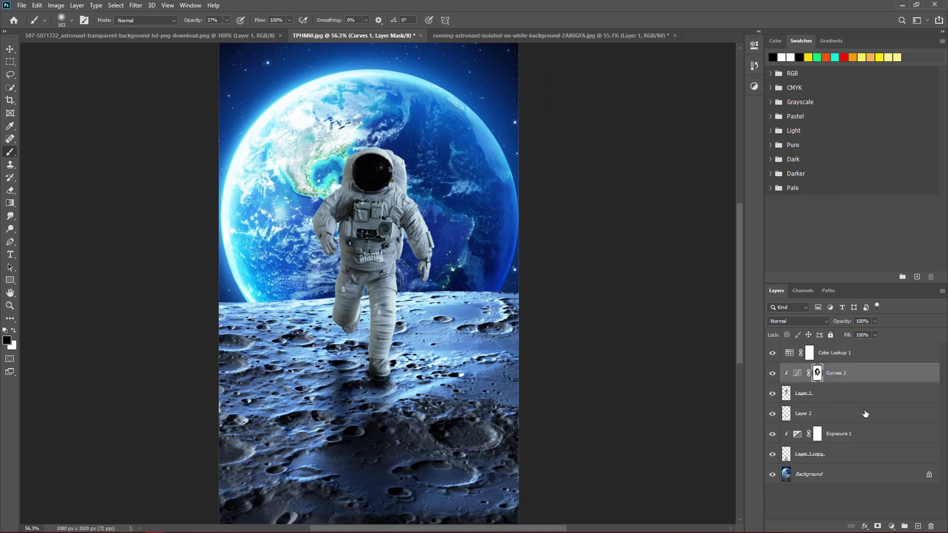
{"action": "left_click", "coordinate": [892, 524]}
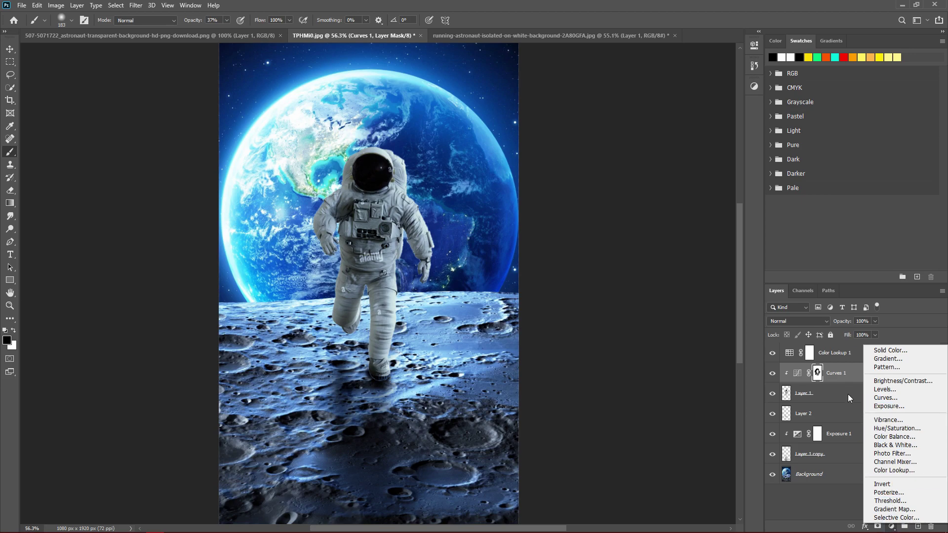
{"action": "left_click", "coordinate": [801, 373]}
{"action": "double_click", "coordinate": [798, 374]}
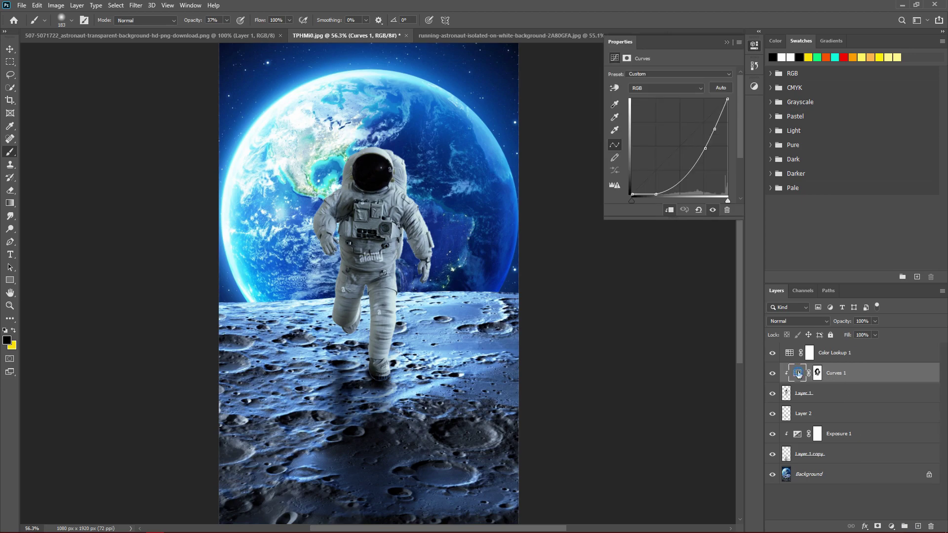
{"action": "left_click", "coordinate": [729, 43]}
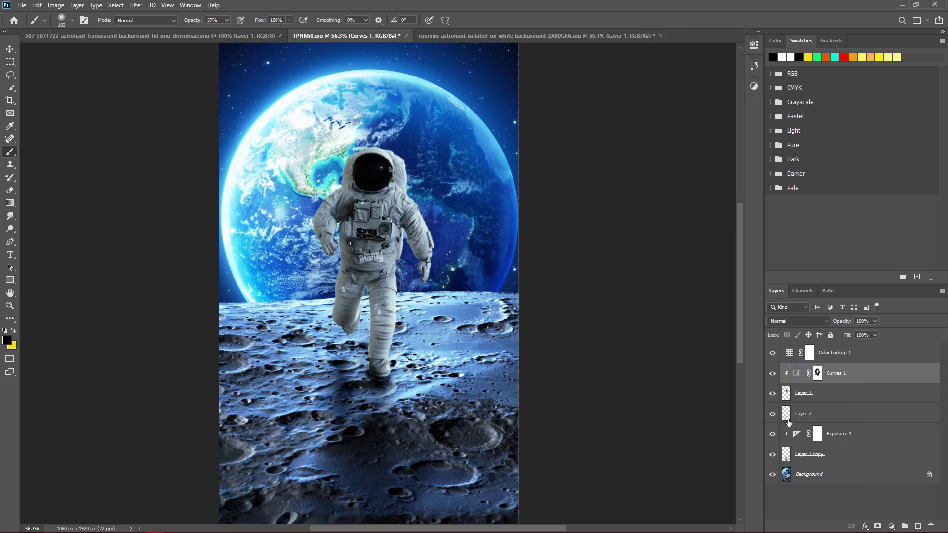
{"action": "left_click", "coordinate": [771, 353]}
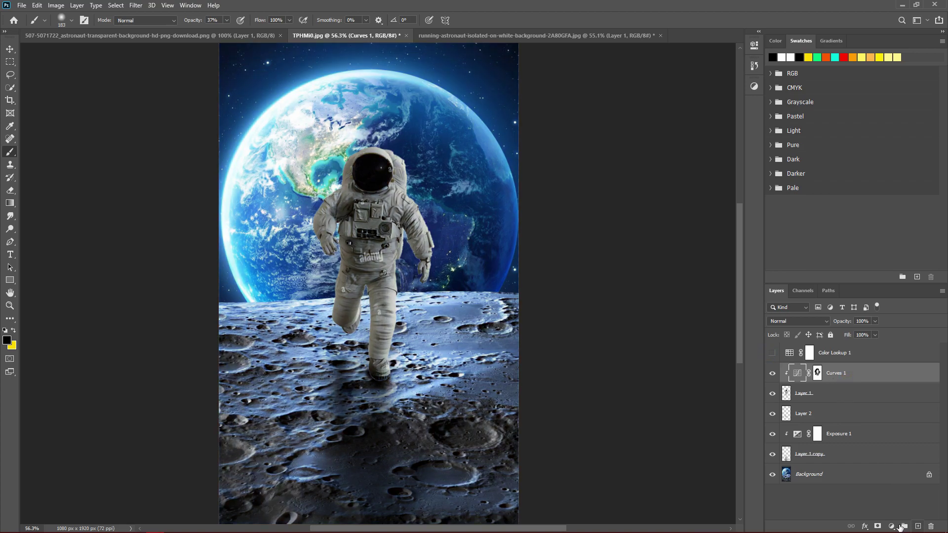
Step: Add a clipped Hue/Saturation layer set to Hue +180, Saturation +83, Lightness −2
{"action": "left_click", "coordinate": [890, 526]}
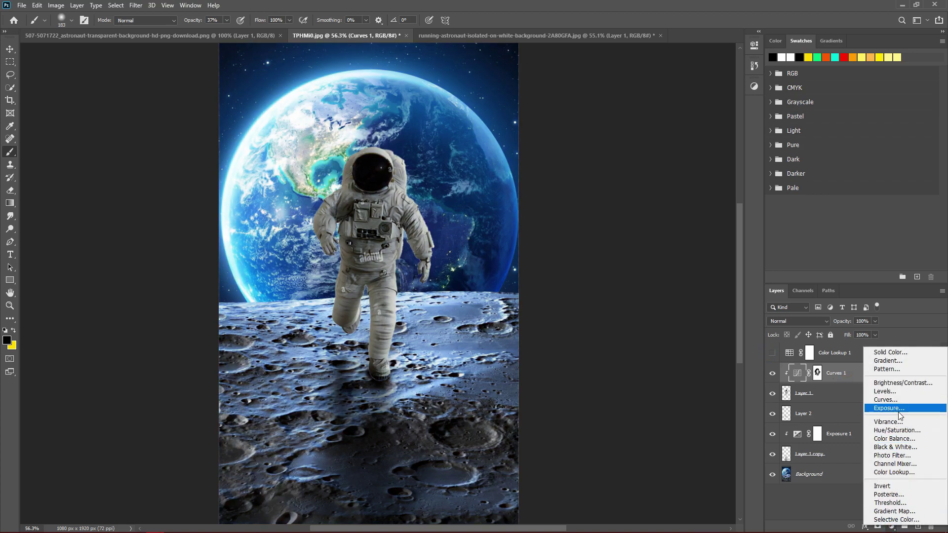
{"action": "left_click", "coordinate": [897, 431]}
{"action": "left_click", "coordinate": [669, 209]}
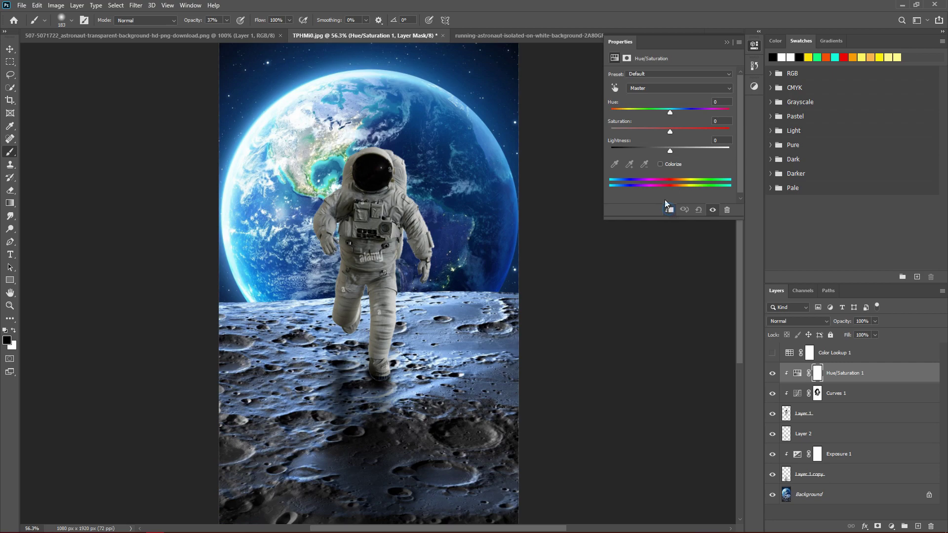
{"action": "mouse_move", "coordinate": [673, 149]}
{"action": "left_mouse_down"}
{"action": "mouse_move", "coordinate": [691, 153]}
{"action": "mouse_move", "coordinate": [669, 153]}
{"action": "mouse_move", "coordinate": [699, 132]}
{"action": "mouse_move", "coordinate": [682, 113]}
{"action": "mouse_move", "coordinate": [732, 108]}
{"action": "left_mouse_up"}
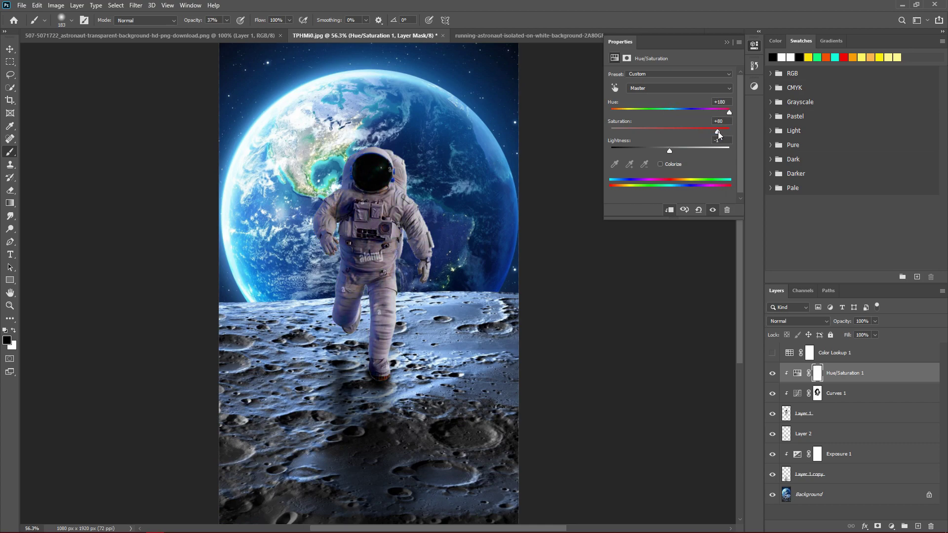
{"action": "mouse_move", "coordinate": [720, 131]}
{"action": "left_mouse_down"}
{"action": "mouse_move", "coordinate": [668, 151]}
{"action": "mouse_move", "coordinate": [677, 151]}
{"action": "left_mouse_up"}
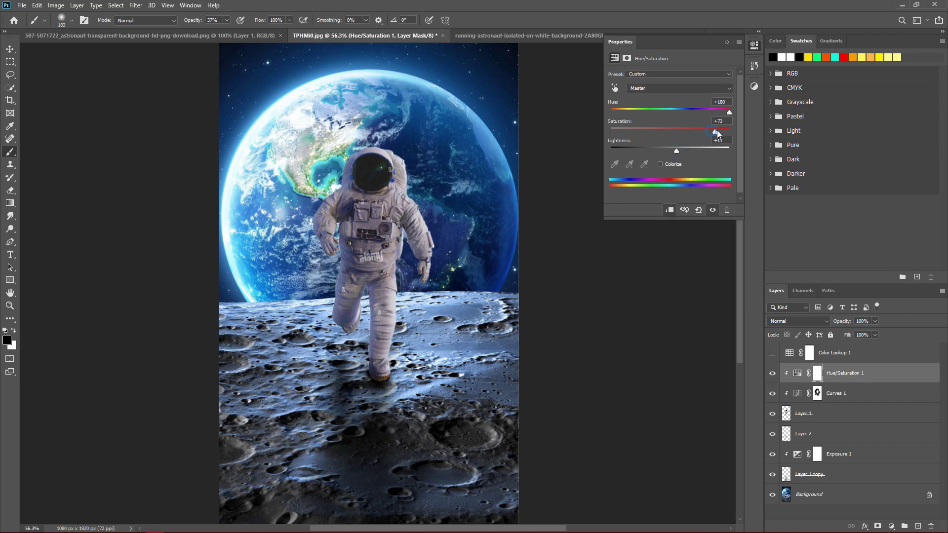
{"action": "left_click_drag", "start_coordinate": [718, 133], "coordinate": [723, 132]}
{"action": "left_click_drag", "start_coordinate": [727, 110], "coordinate": [730, 108]}
{"action": "left_click_drag", "start_coordinate": [676, 149], "coordinate": [670, 155]}
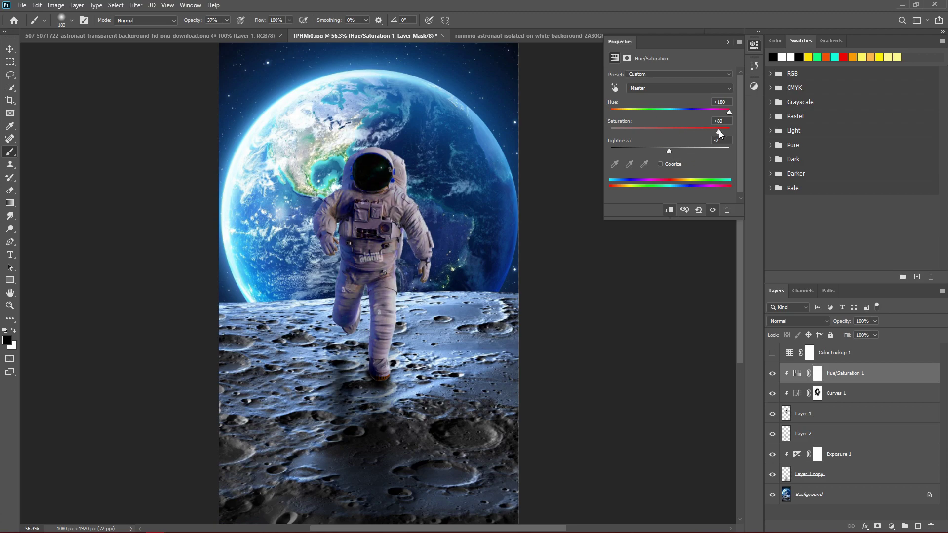
Step: Mask the tint off the lower left leg, then show Color Lookup 1 and compare
{"action": "mouse_move", "coordinate": [362, 299]}
{"action": "left_mouse_down"}
{"action": "mouse_move", "coordinate": [351, 316]}
{"action": "mouse_move", "coordinate": [372, 171]}
{"action": "mouse_move", "coordinate": [351, 201]}
{"action": "mouse_move", "coordinate": [381, 213]}
{"action": "left_mouse_up"}
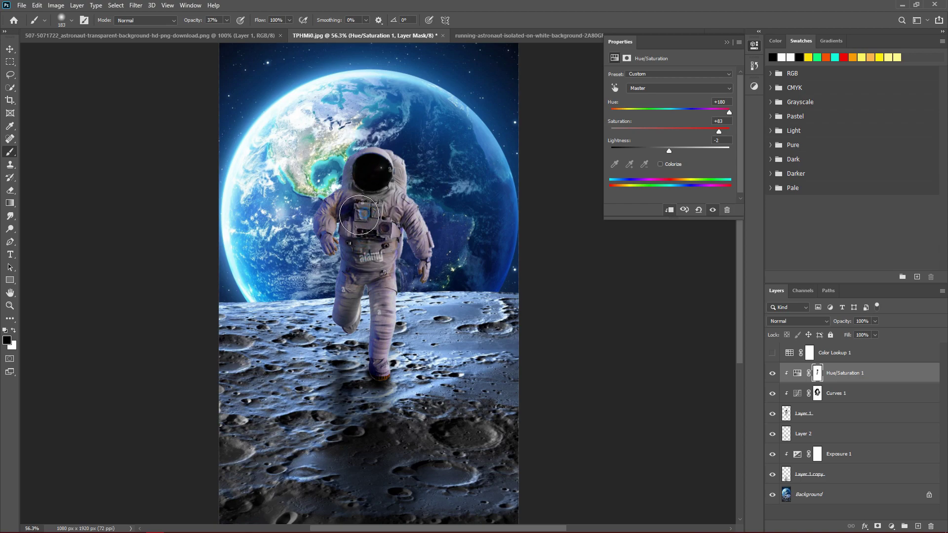
{"action": "left_click", "coordinate": [725, 43]}
{"action": "left_click", "coordinate": [770, 353]}
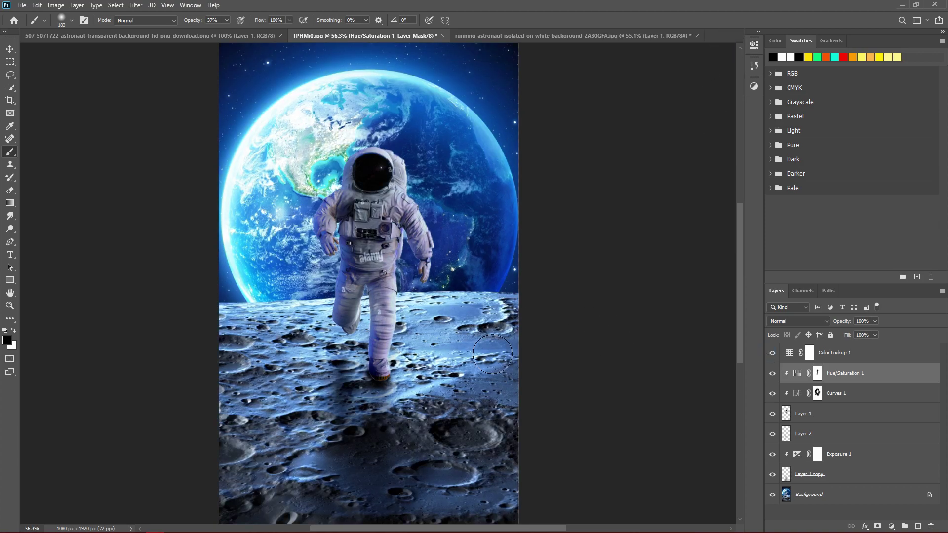
{"action": "left_click", "coordinate": [771, 374]}
{"action": "left_click", "coordinate": [771, 373]}
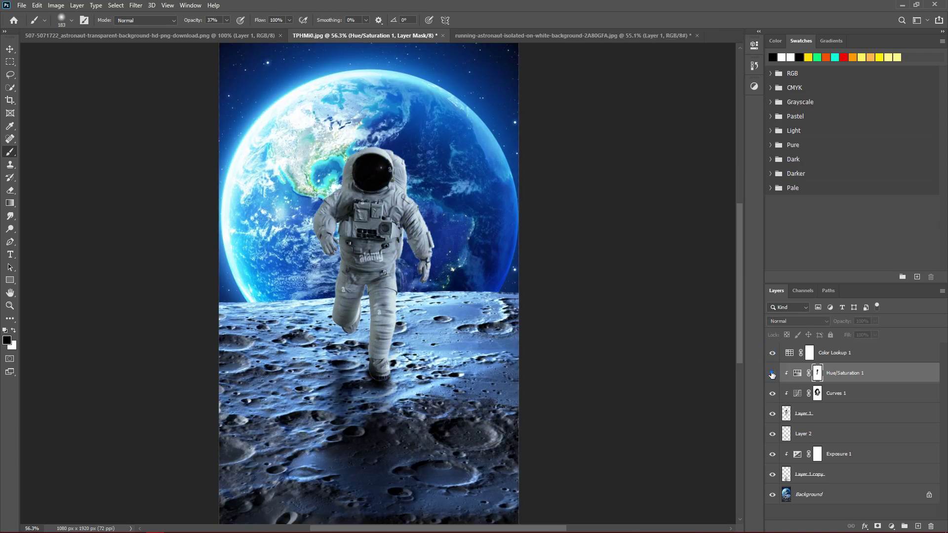
{"action": "left_click", "coordinate": [771, 374]}
Step: Change Hue/Saturation 1 to Saturation +78 and Lightness −29
{"action": "scroll", "coordinate": [523, 356], "scroll_direction": "down", "scroll_amount": 1, "text": "alt"}
{"action": "scroll", "coordinate": [523, 356], "scroll_direction": "down", "scroll_amount": 1, "text": "alt"}
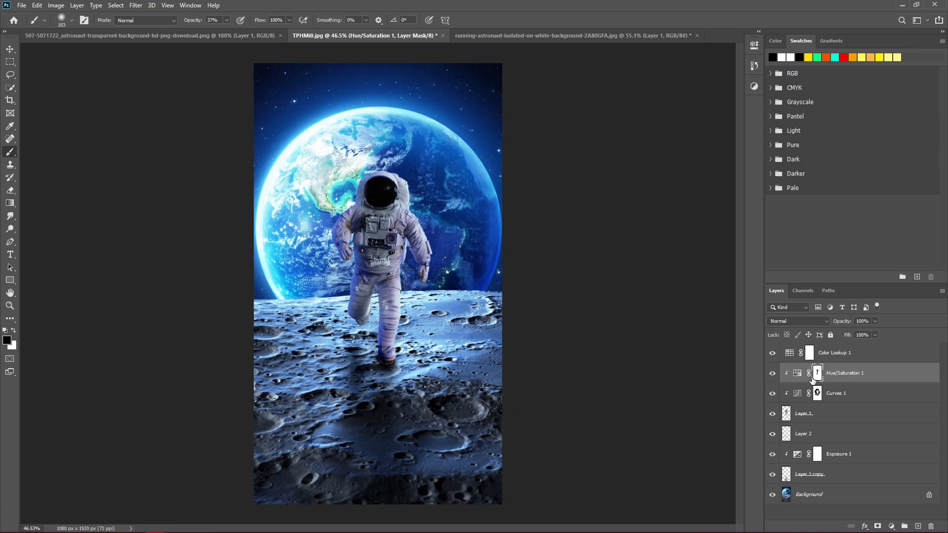
{"action": "double_click", "coordinate": [798, 372]}
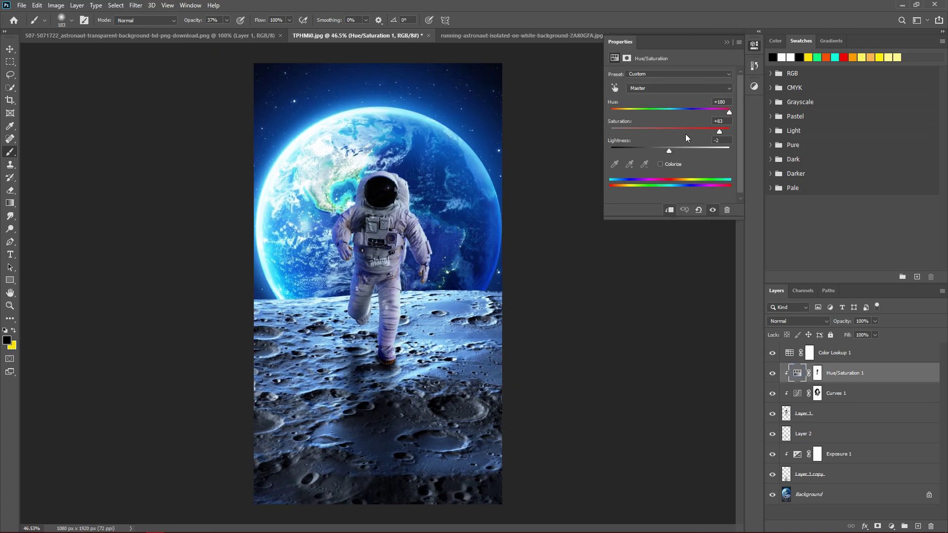
{"action": "left_click_drag", "start_coordinate": [720, 132], "coordinate": [716, 130]}
{"action": "mouse_move", "coordinate": [669, 151]}
{"action": "left_mouse_down"}
{"action": "mouse_move", "coordinate": [679, 149]}
{"action": "mouse_move", "coordinate": [643, 149]}
{"action": "mouse_move", "coordinate": [677, 153]}
{"action": "mouse_move", "coordinate": [653, 154]}
{"action": "left_mouse_up"}
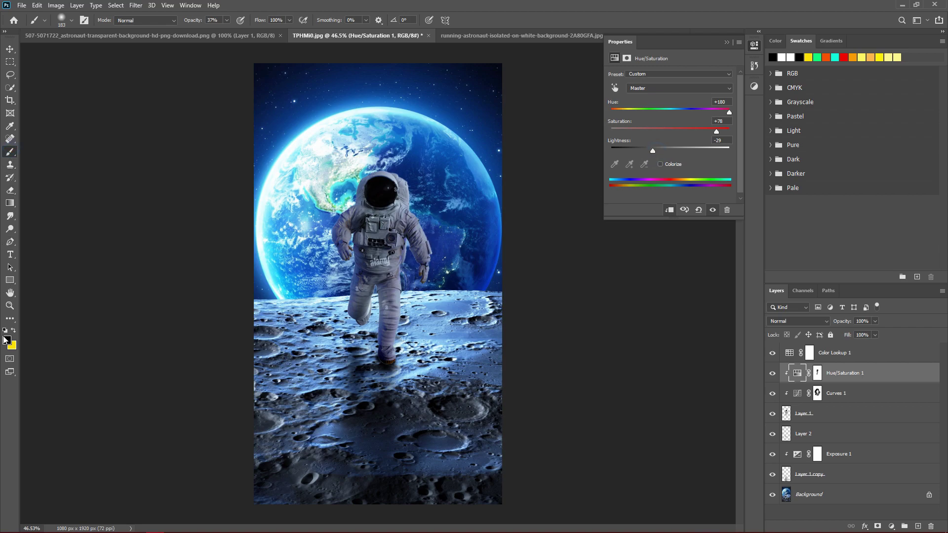
Step: Dismiss the brush error message and close the Hue/Saturation properties
{"action": "left_click", "coordinate": [420, 253]}
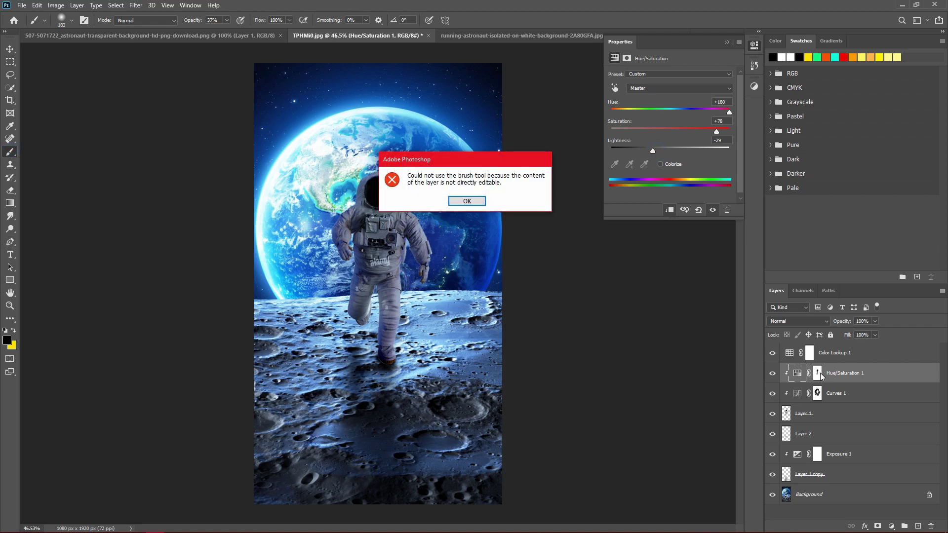
{"action": "left_click", "coordinate": [467, 201]}
{"action": "left_click", "coordinate": [724, 43]}
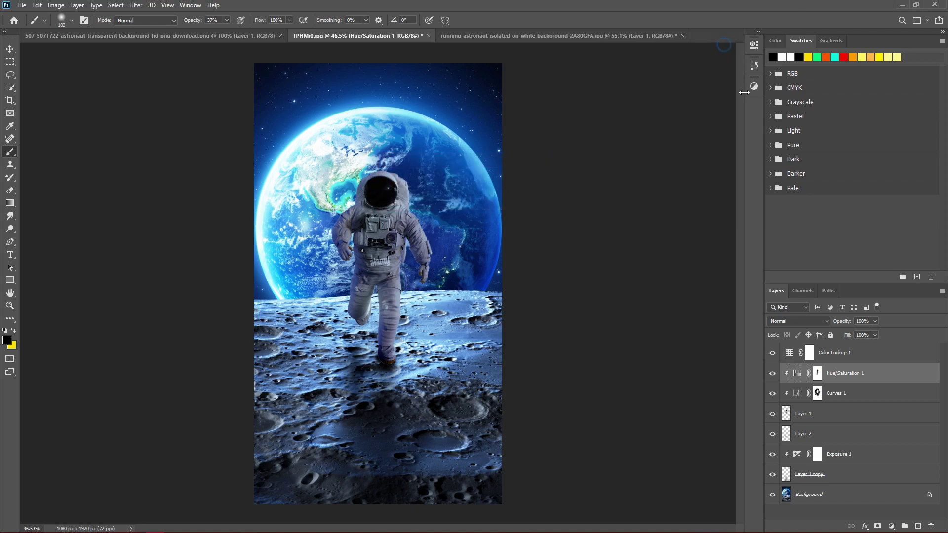
Step: Paint the Hue/Saturation 1 mask around the head and shoulder, then switch to white
{"action": "left_click", "coordinate": [817, 373]}
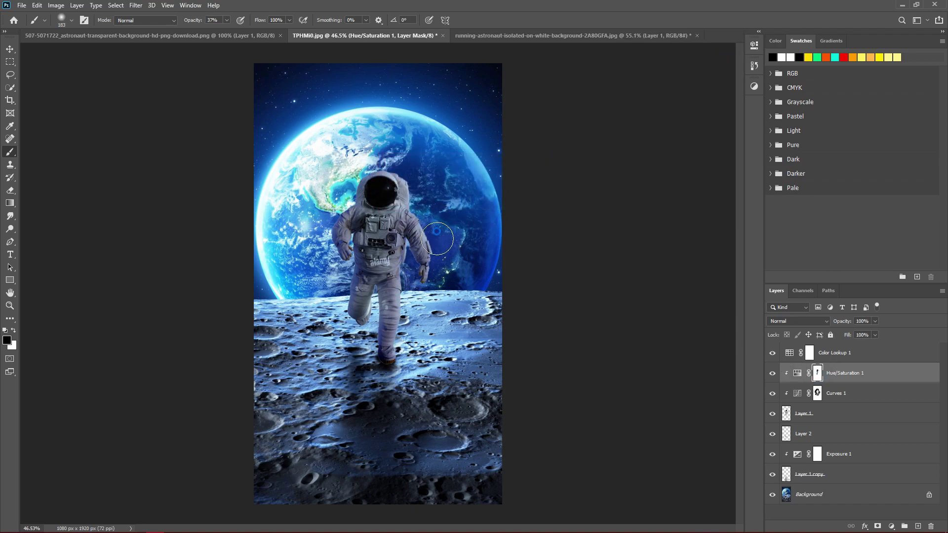
{"action": "mouse_move", "coordinate": [427, 205]}
{"action": "left_mouse_down"}
{"action": "mouse_move", "coordinate": [412, 177]}
{"action": "mouse_move", "coordinate": [377, 186]}
{"action": "mouse_move", "coordinate": [337, 212]}
{"action": "mouse_move", "coordinate": [323, 242]}
{"action": "mouse_move", "coordinate": [340, 256]}
{"action": "mouse_move", "coordinate": [342, 296]}
{"action": "mouse_move", "coordinate": [349, 272]}
{"action": "mouse_move", "coordinate": [336, 315]}
{"action": "mouse_move", "coordinate": [380, 331]}
{"action": "mouse_move", "coordinate": [389, 362]}
{"action": "mouse_move", "coordinate": [380, 335]}
{"action": "mouse_move", "coordinate": [376, 356]}
{"action": "mouse_move", "coordinate": [420, 342]}
{"action": "left_mouse_up"}
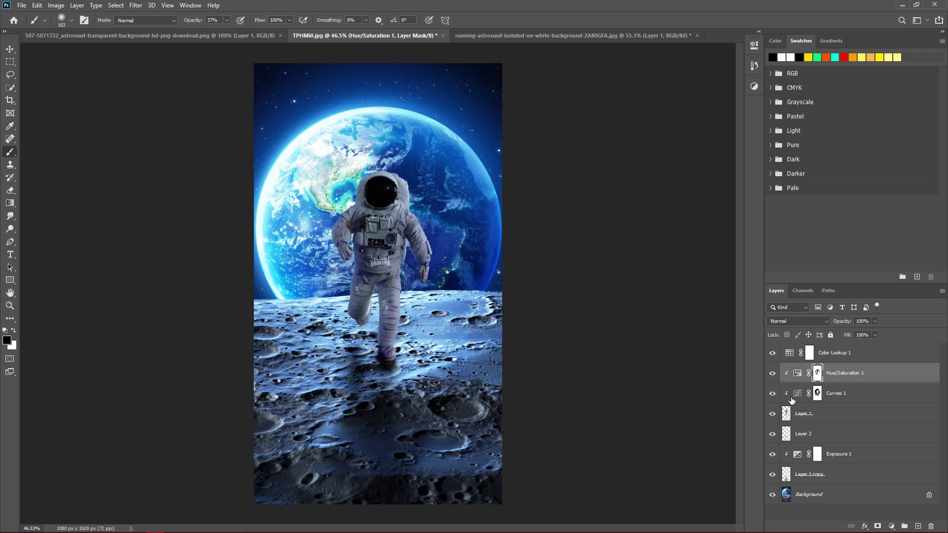
{"action": "left_click", "coordinate": [773, 374]}
{"action": "left_click", "coordinate": [773, 374]}
{"action": "left_click", "coordinate": [772, 374]}
{"action": "left_click", "coordinate": [14, 330]}
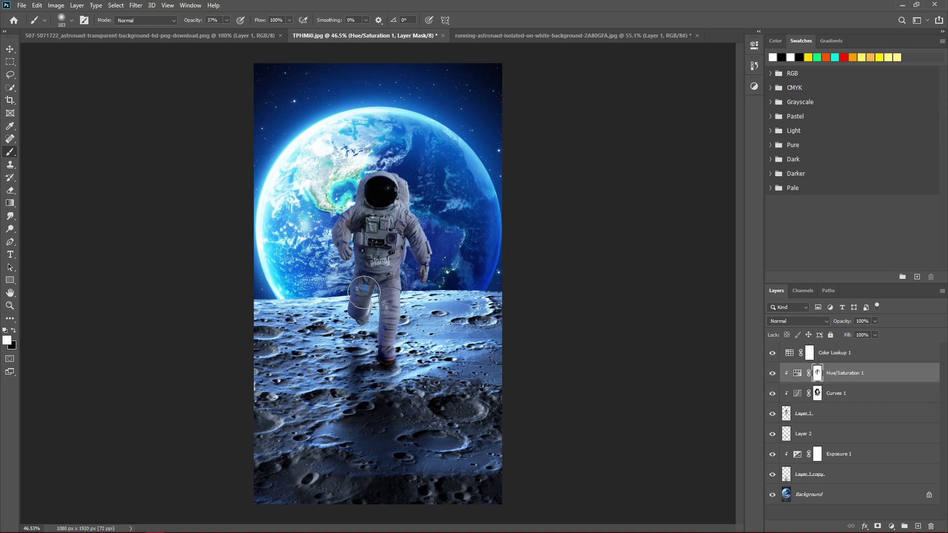
Step: Show the Color Lookup 1 layer again and select it for opacity adjustment
{"action": "scroll", "coordinate": [401, 301], "scroll_direction": "down", "scroll_amount": 3}
{"action": "scroll", "coordinate": [411, 352], "scroll_direction": "down", "scroll_amount": 2}
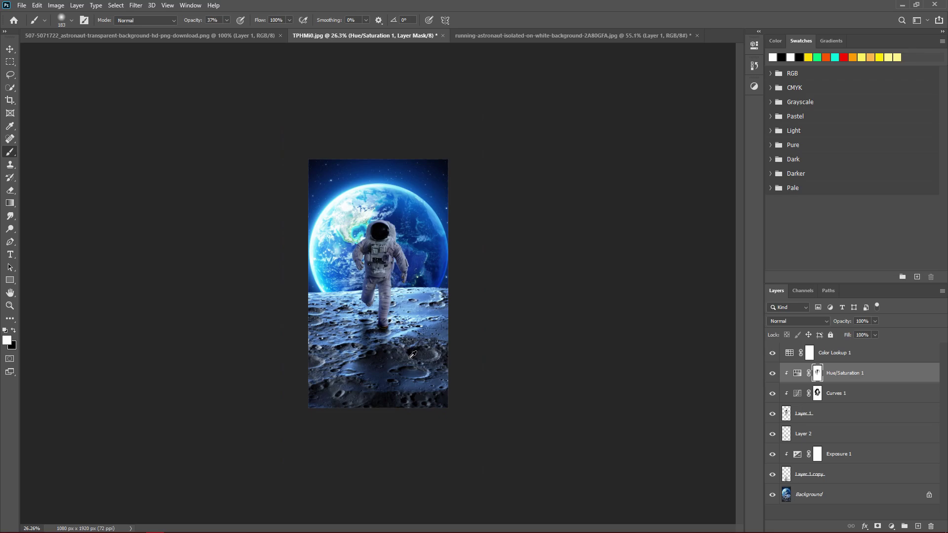
{"action": "scroll", "coordinate": [412, 354], "scroll_direction": "up", "scroll_amount": 2}
{"action": "scroll", "coordinate": [488, 362], "scroll_direction": "up", "scroll_amount": 1}
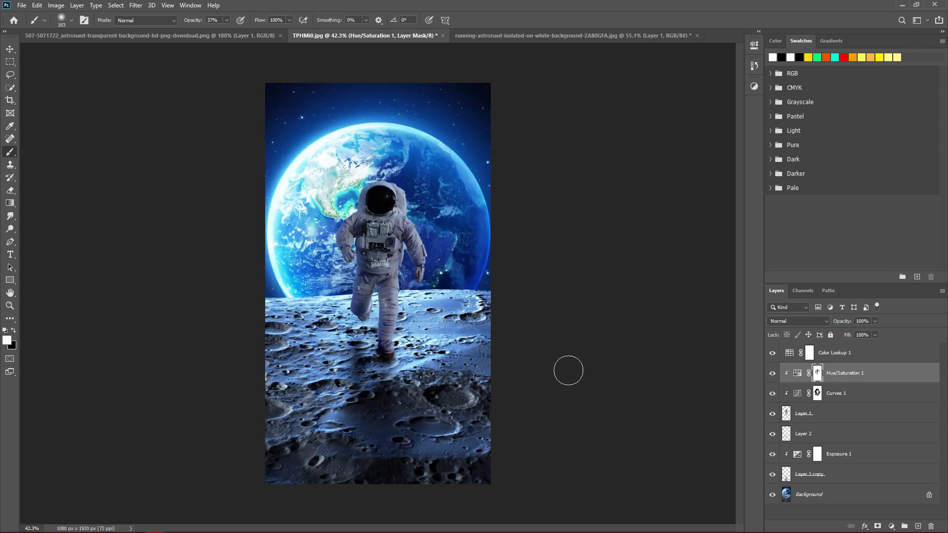
{"action": "left_click", "coordinate": [771, 361]}
{"action": "left_click", "coordinate": [839, 353]}
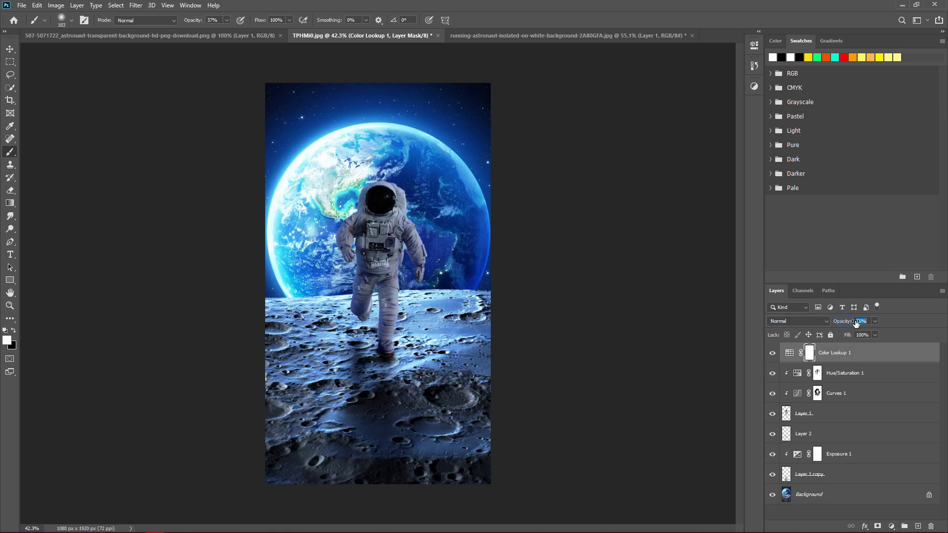